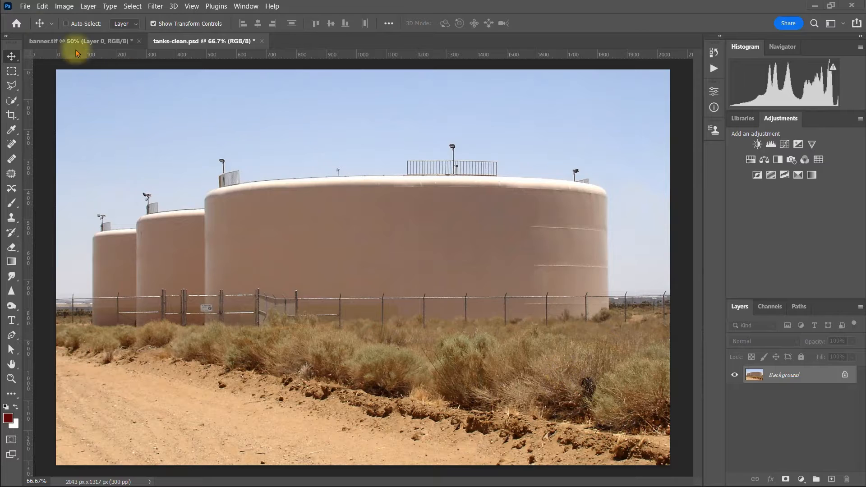
# Place banner.tif as an embedded image in the tanks-clean.psd document
pyautogui.click(25, 6)
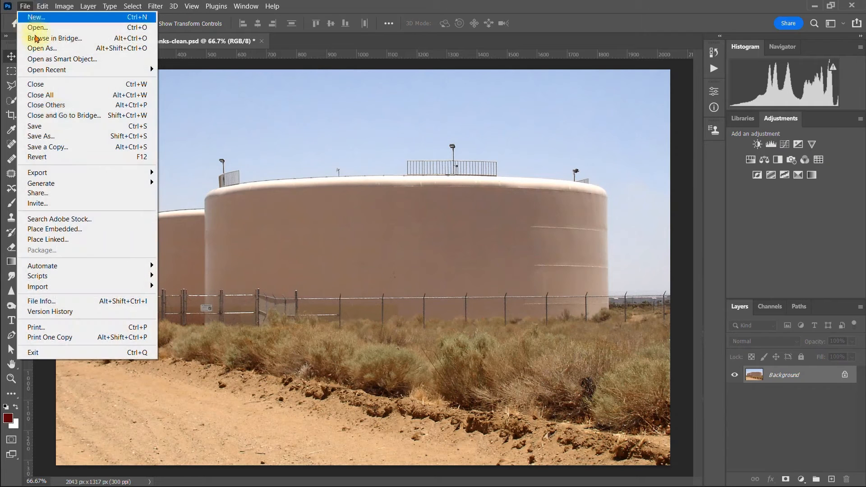
pyautogui.click(54, 230)
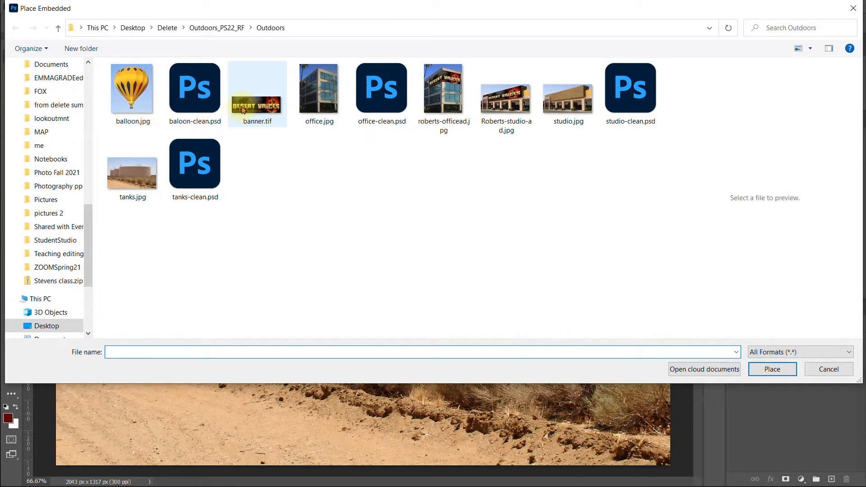
pyautogui.click(257, 104)
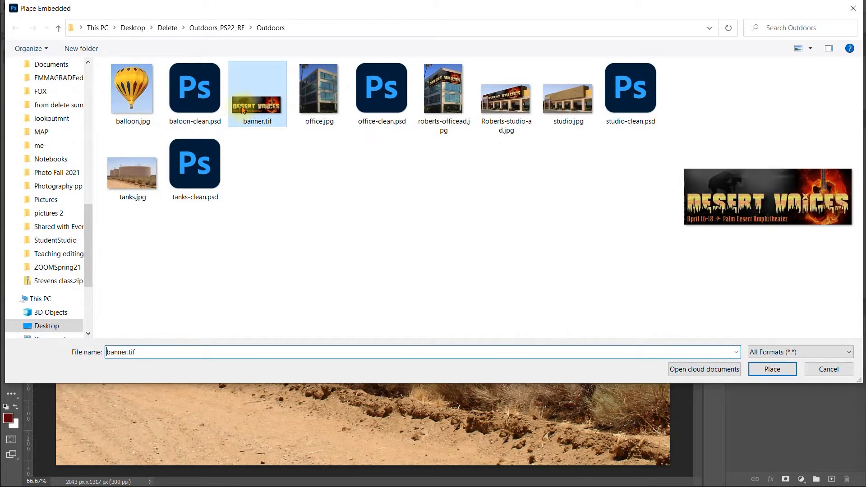
pyautogui.click(772, 369)
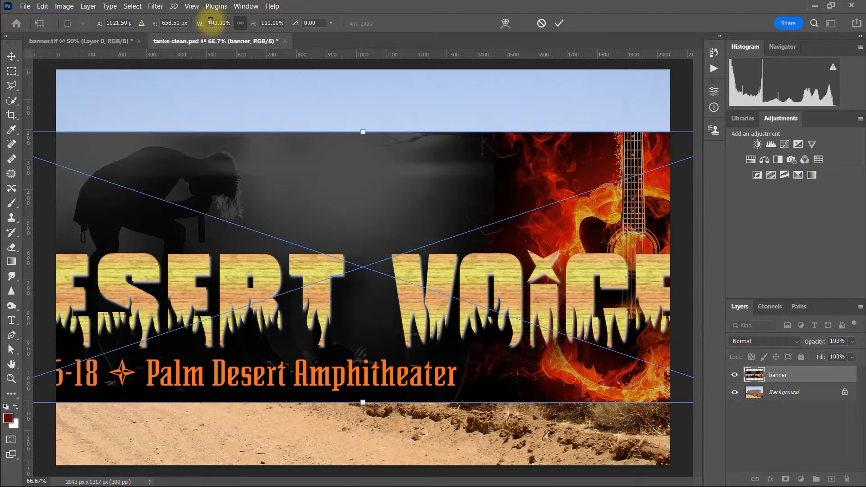
# Scale the placed banner proportionally to 35% width and height
pyautogui.click(239, 23)
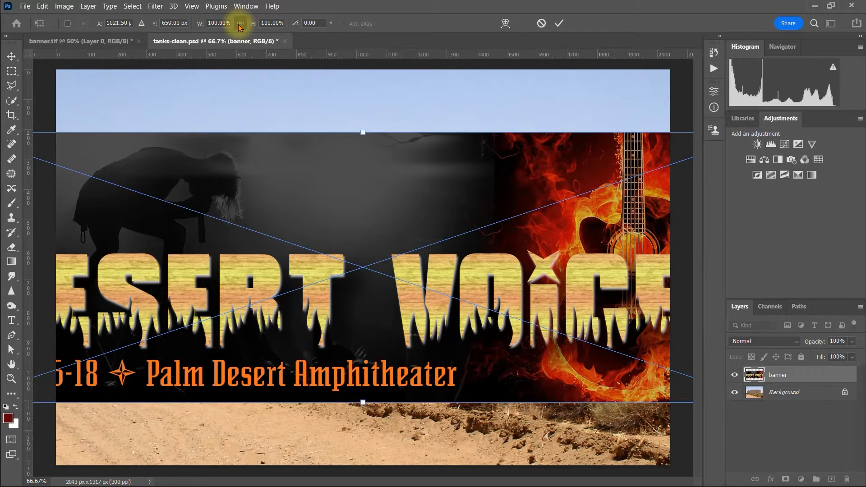
pyautogui.click(240, 24)
pyautogui.moveTo(262, 25); pyautogui.dragTo(277, 22)
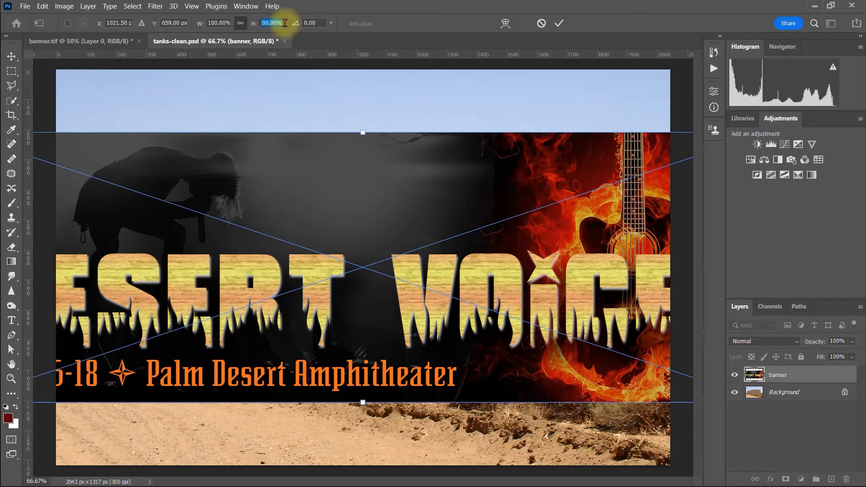
pyautogui.write('35')
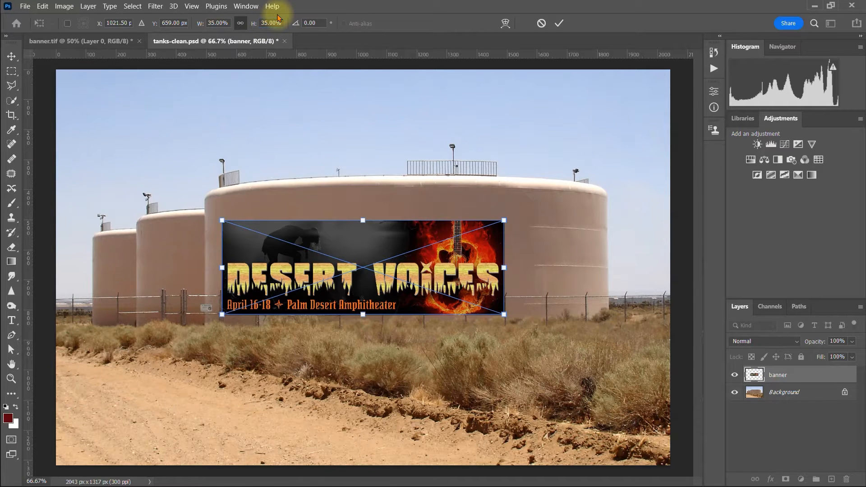
# Commit the placement and move the banner up and to the right on the large tank, just above the fence
pyautogui.click(12, 56)
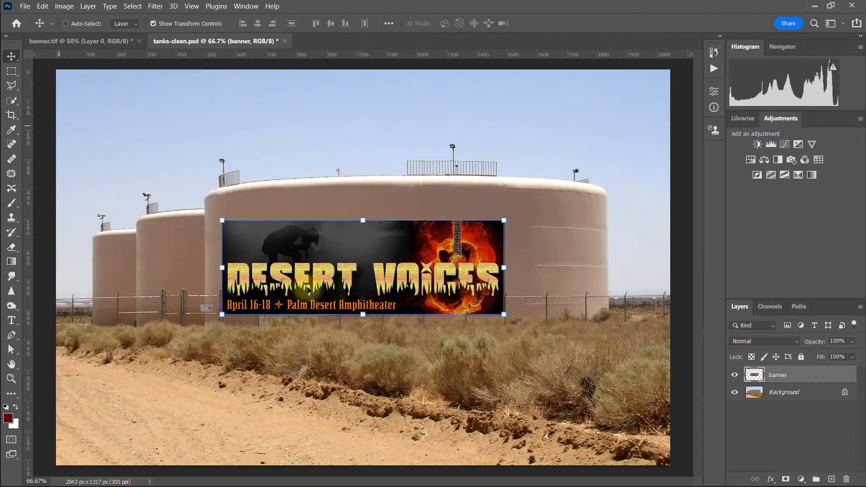
pyautogui.moveTo(342, 271); pyautogui.dragTo(402, 251)
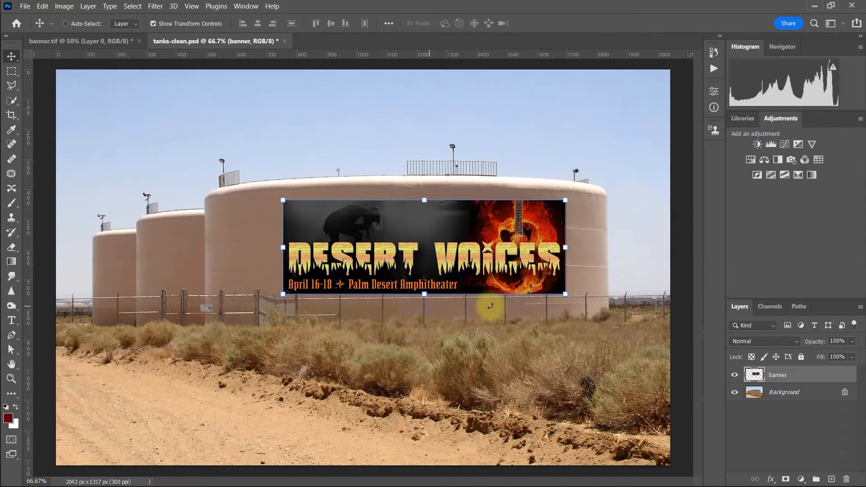
pyautogui.moveTo(409, 266); pyautogui.dragTo(411, 267)
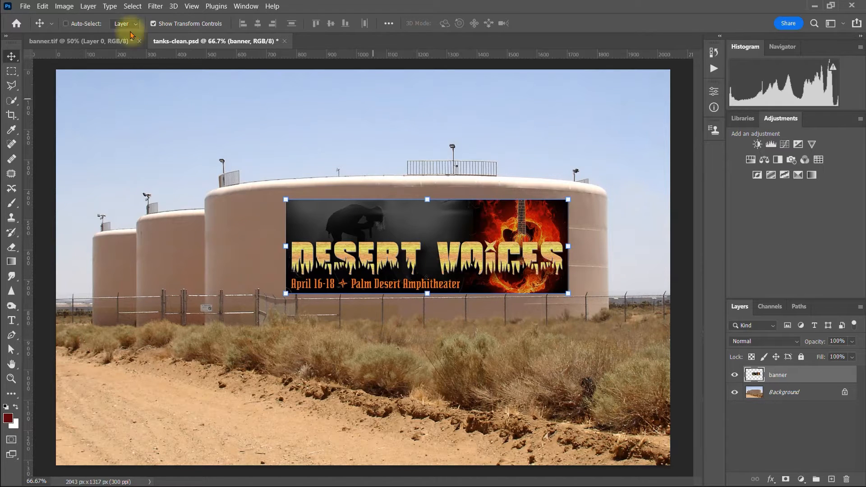
# Start a Warp transform on the banner and choose the Arc Upper warp style
pyautogui.click(42, 6)
pyautogui.moveTo(88, 250)
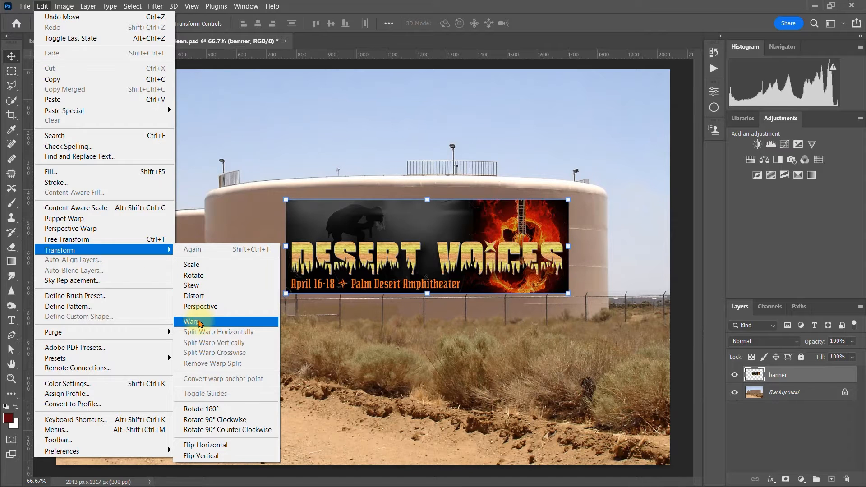
pyautogui.click(199, 321)
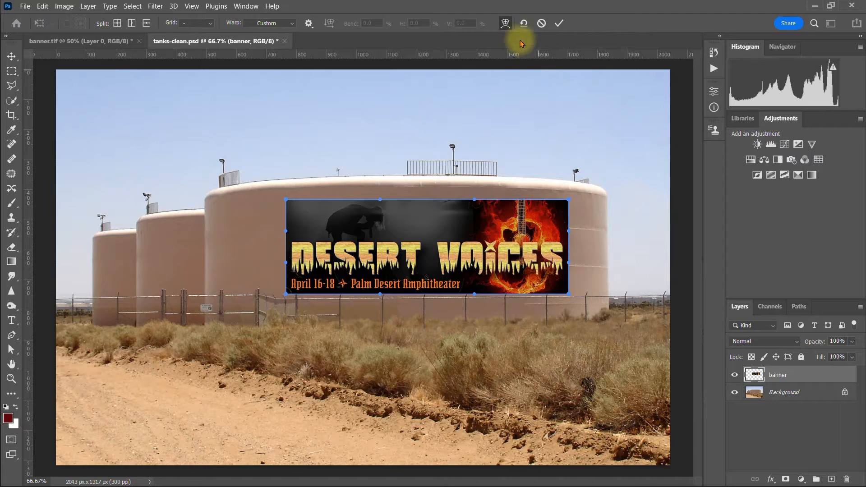
pyautogui.click(505, 23)
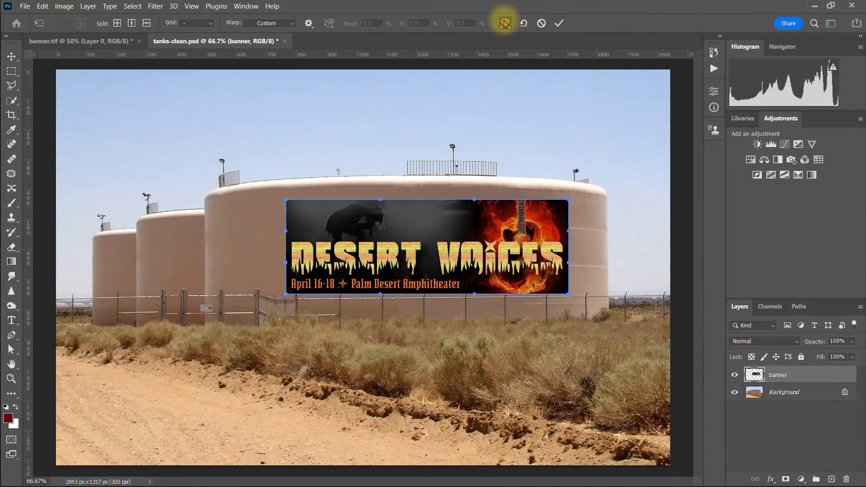
pyautogui.click(505, 24)
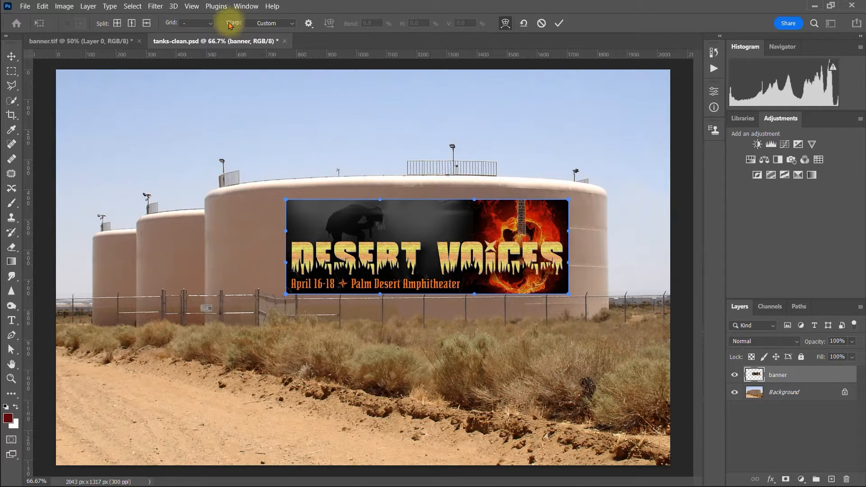
pyautogui.click(291, 28)
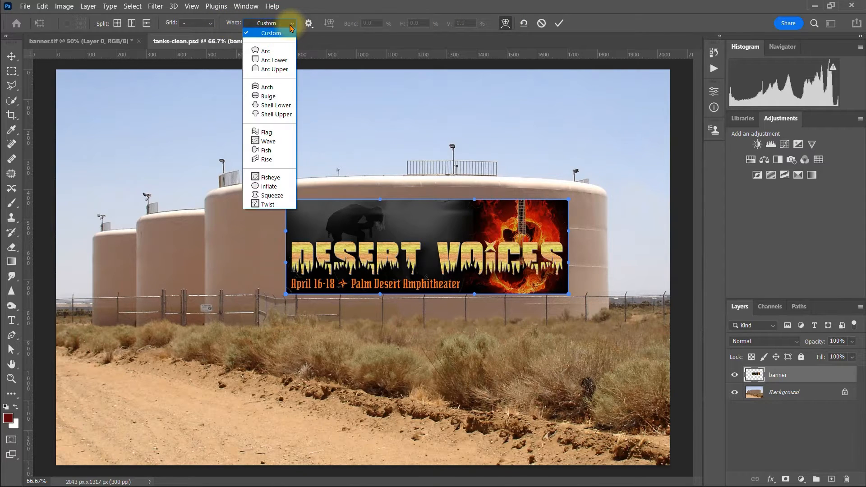
pyautogui.click(275, 70)
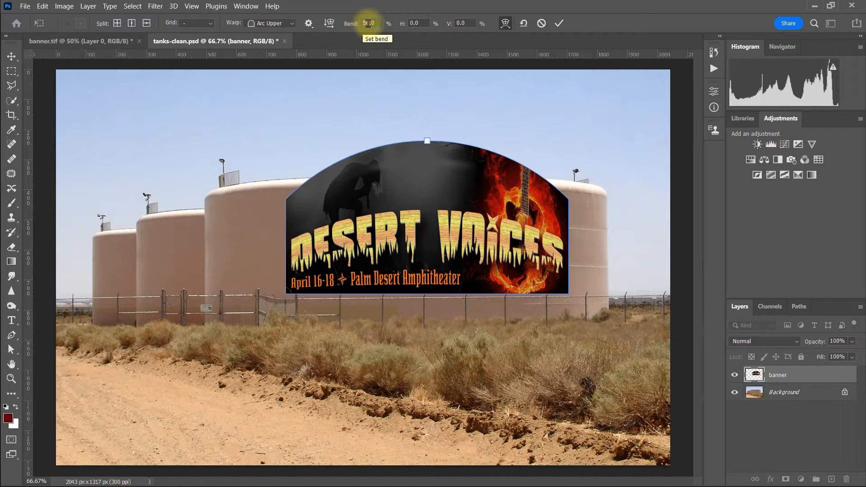
# Try warp bends of 5% and 6%, settle on 5.5% to follow the tank's curve, and commit the warp
pyautogui.doubleClick(376, 23)
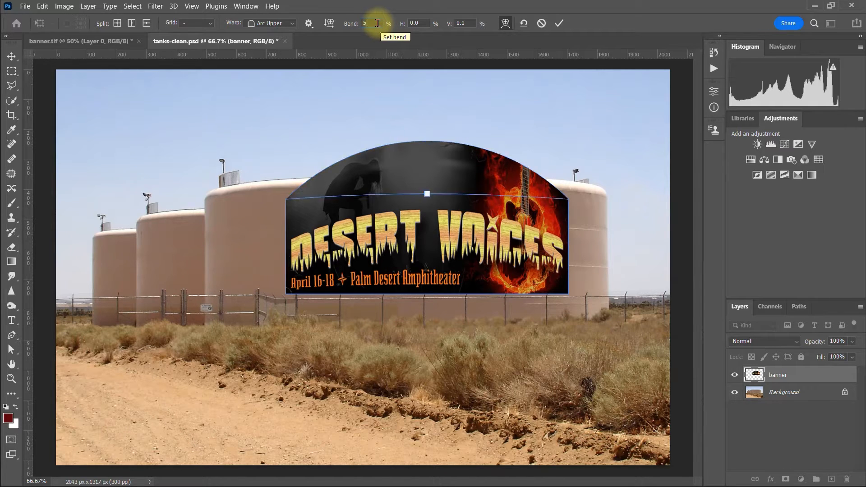
pyautogui.write('5')
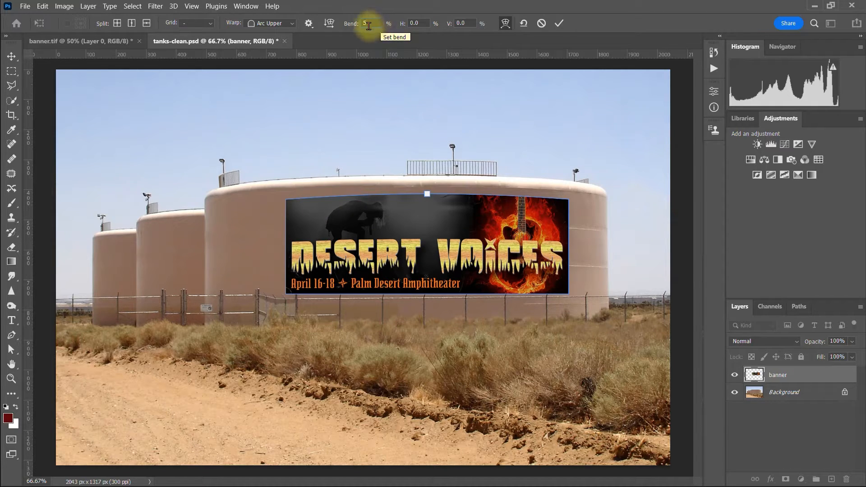
pyautogui.press('Return')
pyautogui.write('6')
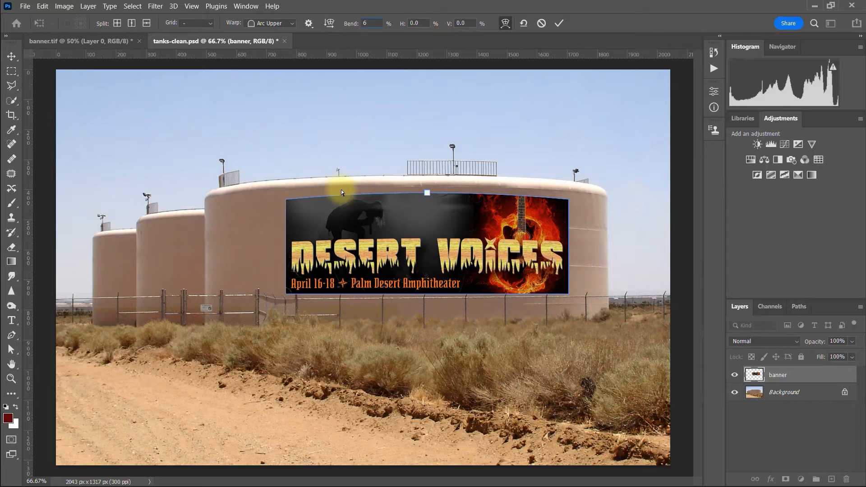
pyautogui.click(343, 19)
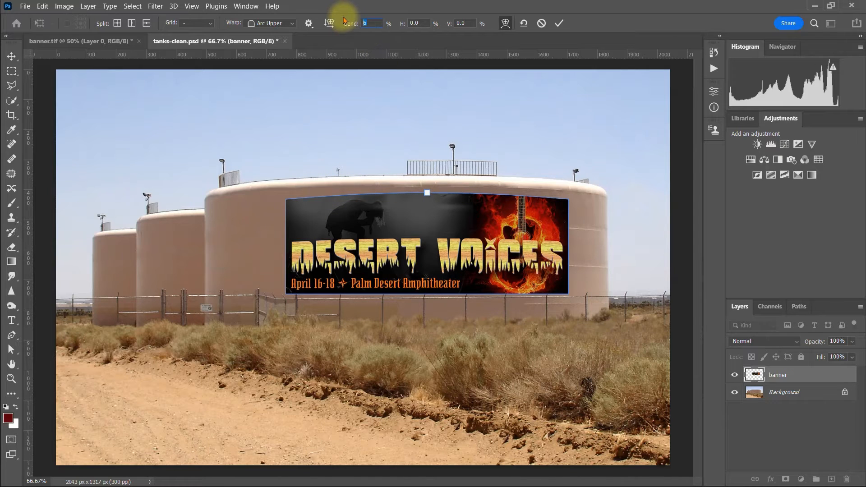
pyautogui.write('5.5')
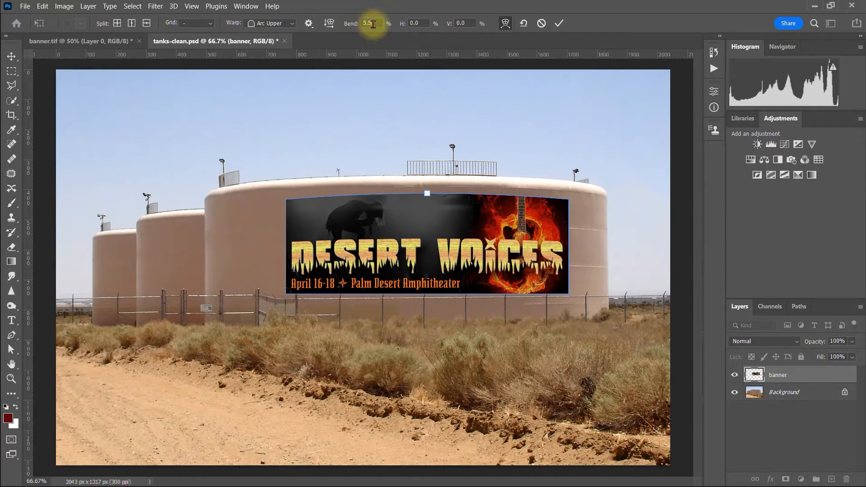
pyautogui.click(361, 25)
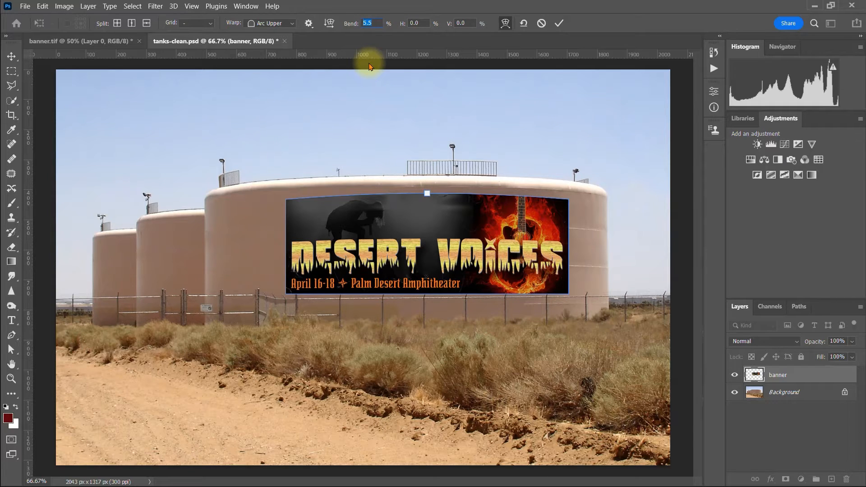
pyautogui.click(558, 26)
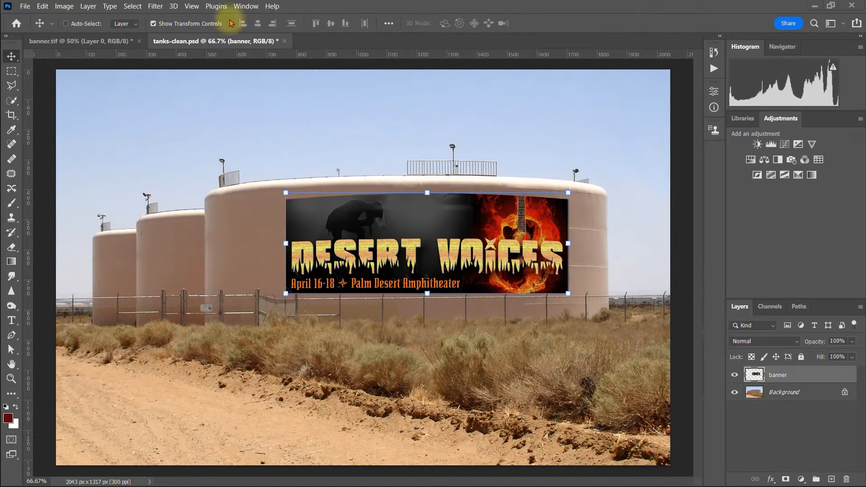
# Add a drop shadow to the banner layer with a 90° angle and 2 px distance, and compare it off and on
pyautogui.click(87, 6)
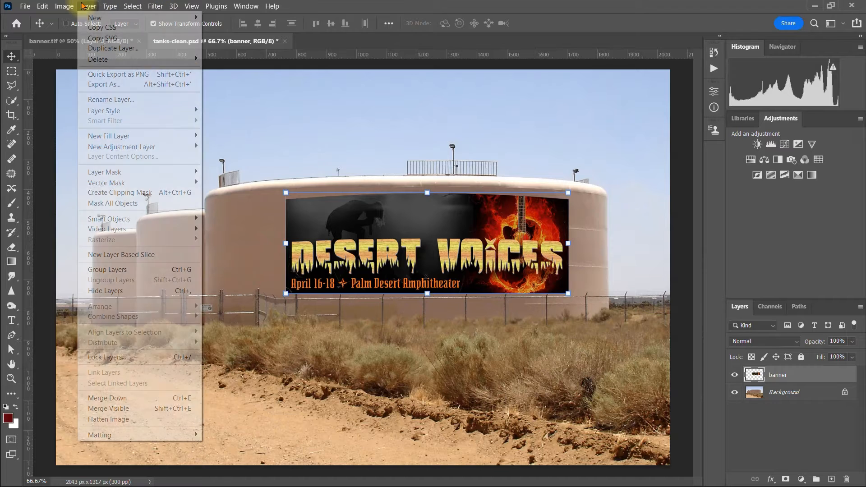
pyautogui.moveTo(103, 113)
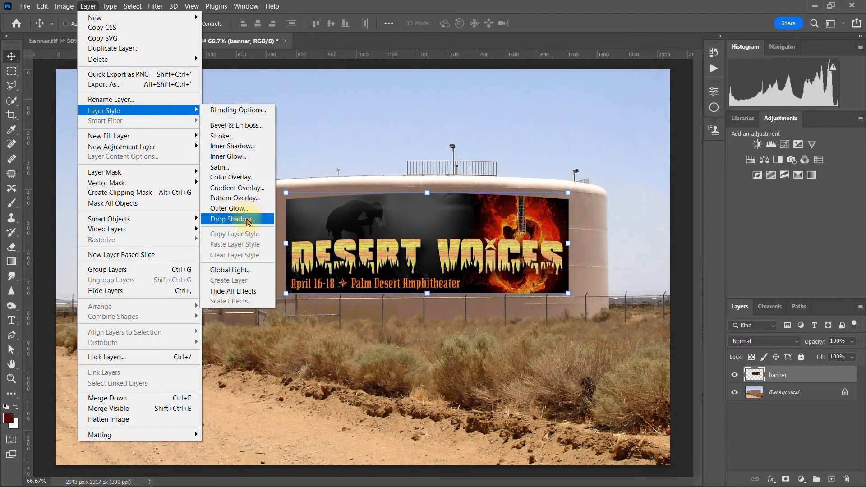
pyautogui.click(243, 220)
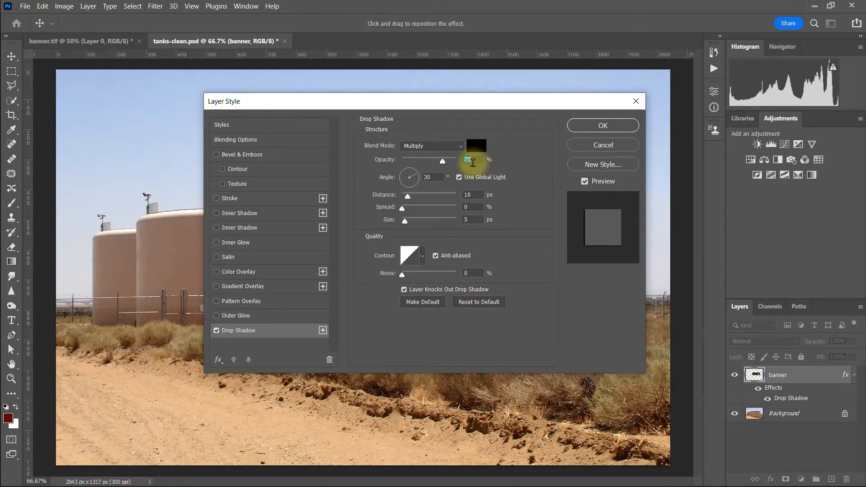
pyautogui.press('Tab')
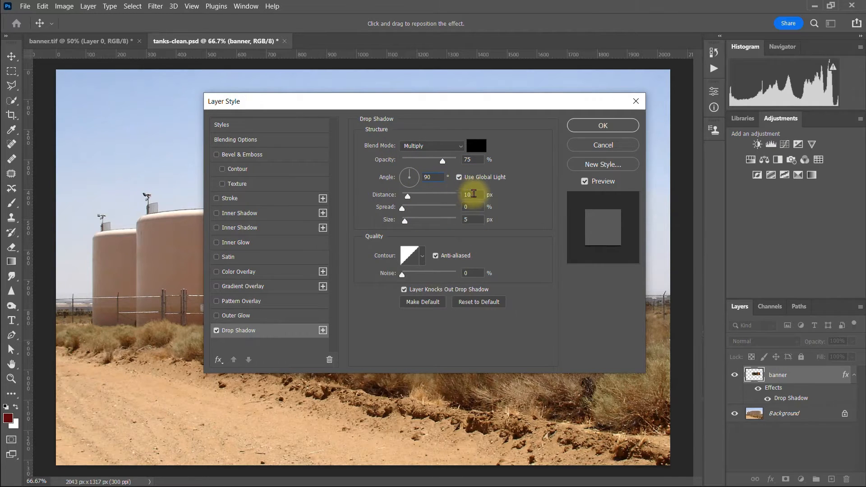
pyautogui.press('Tab')
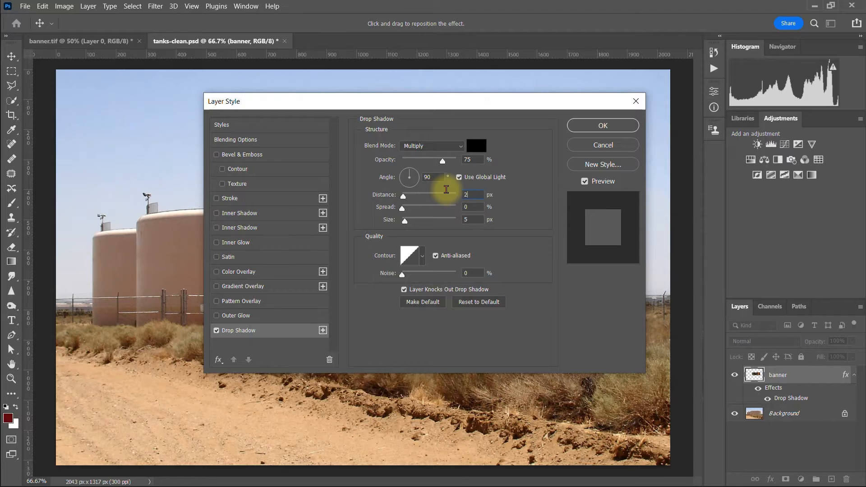
pyautogui.write('2')
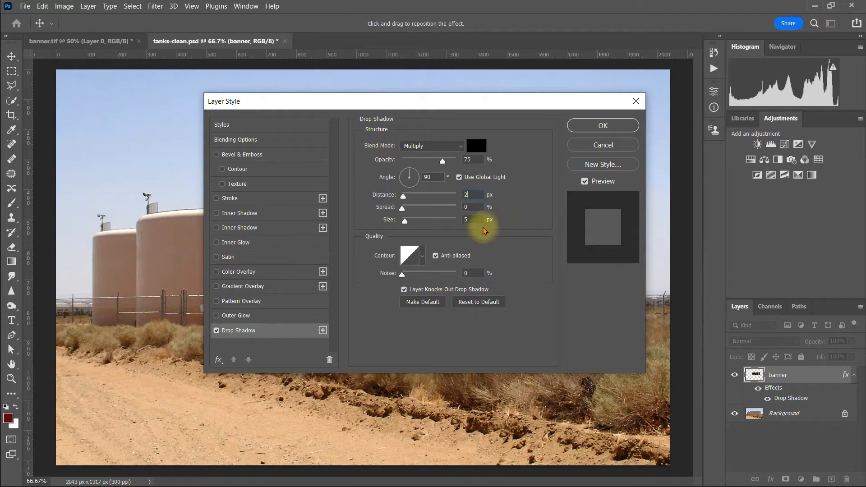
pyautogui.click(621, 128)
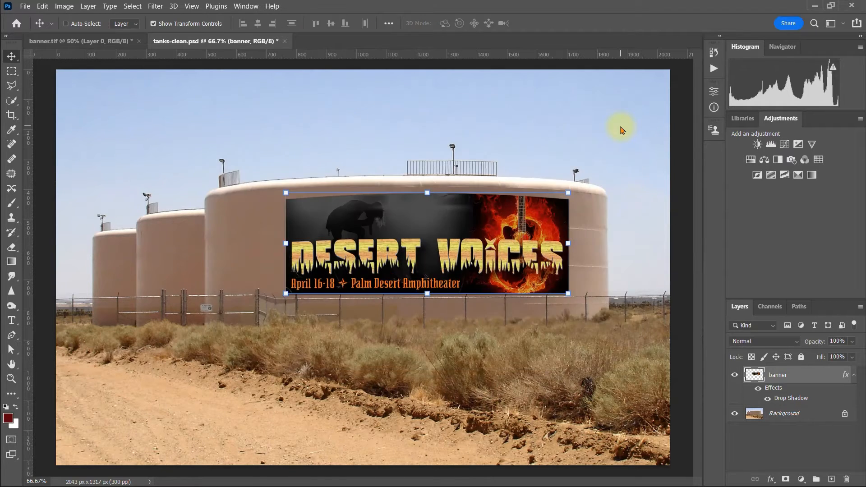
pyautogui.click(767, 399)
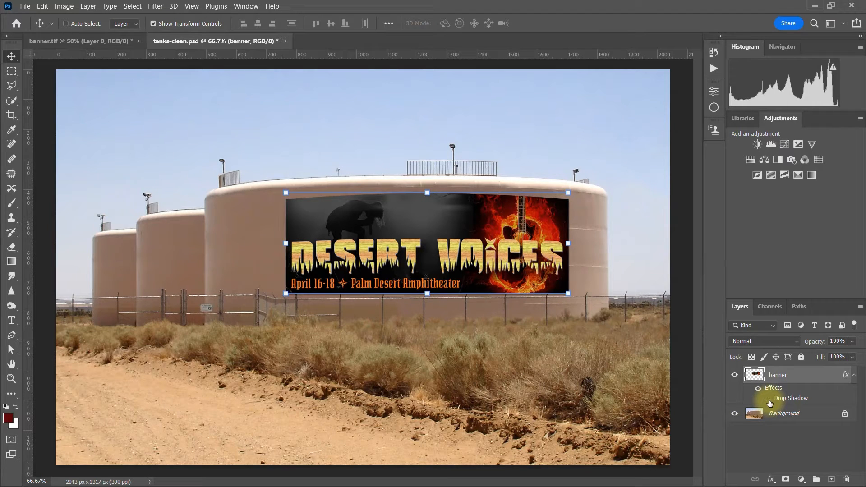
pyautogui.click(767, 399)
# Save a copy of the tanks composite as a JPEG named roberts-tanks.ad at Maximum quality 12 with Baseline ("Standard") format
pyautogui.click(25, 6)
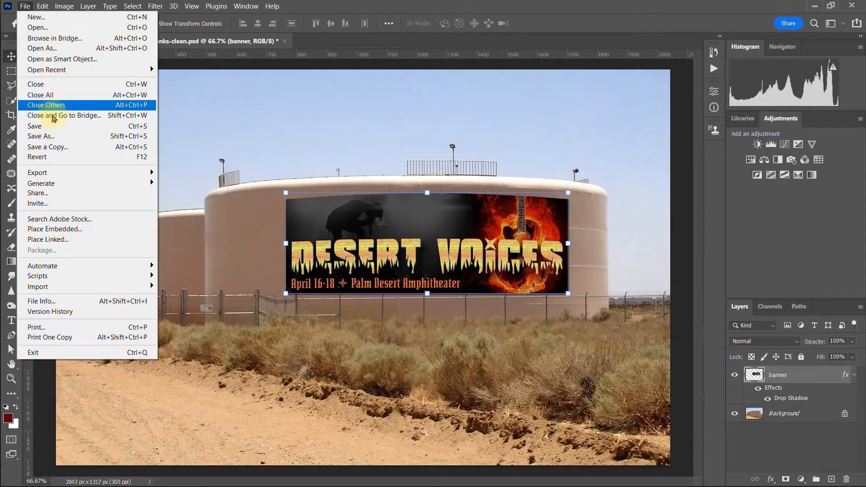
pyautogui.click(48, 147)
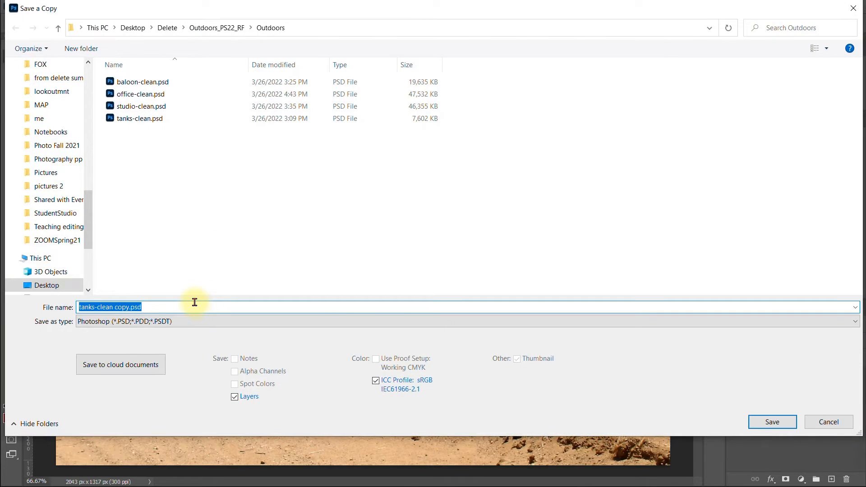
pyautogui.write('roberr')
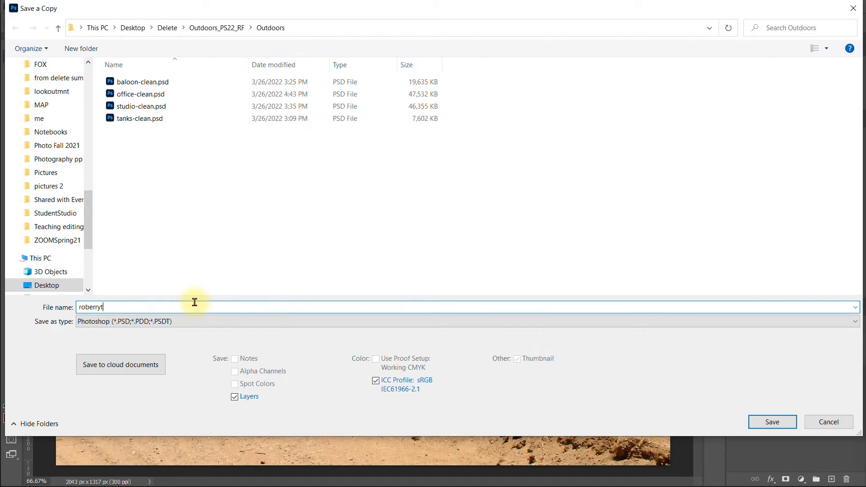
pyautogui.press('BackSpace')
pyautogui.write('ts')
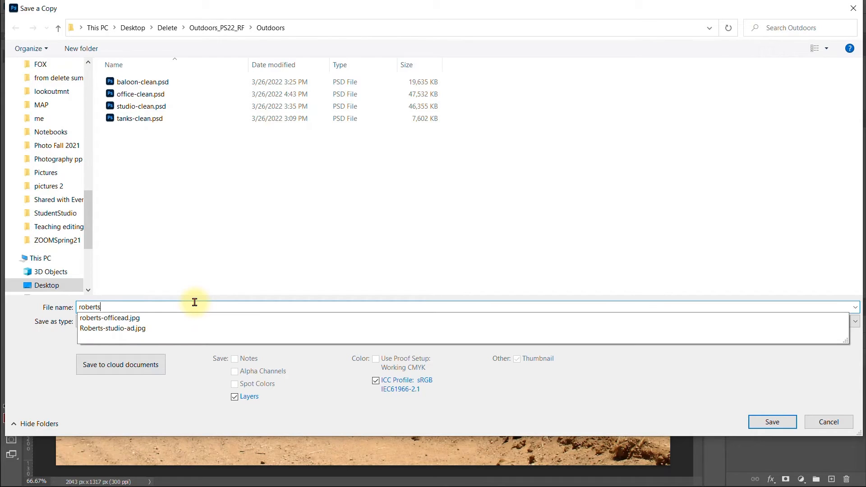
pyautogui.write('-tanks.ad')
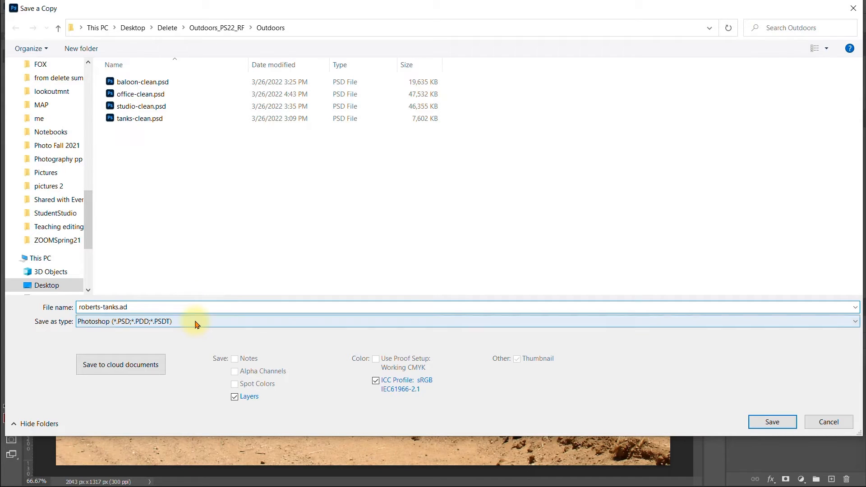
pyautogui.click(193, 322)
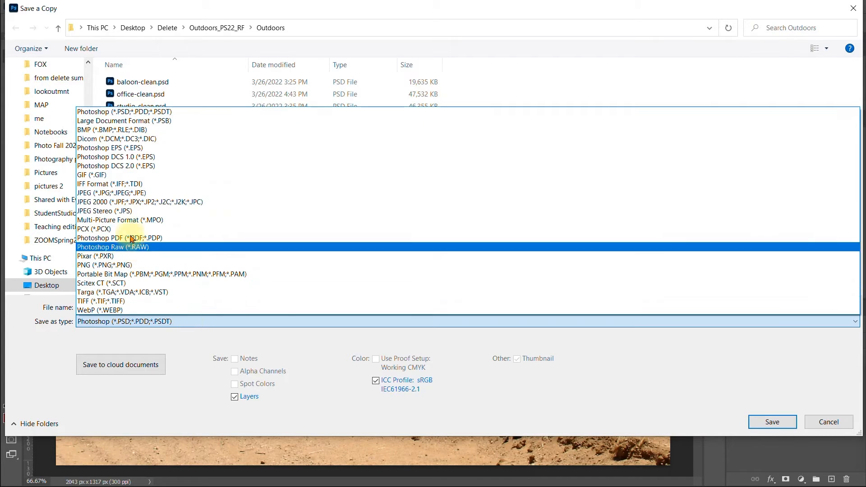
pyautogui.click(116, 193)
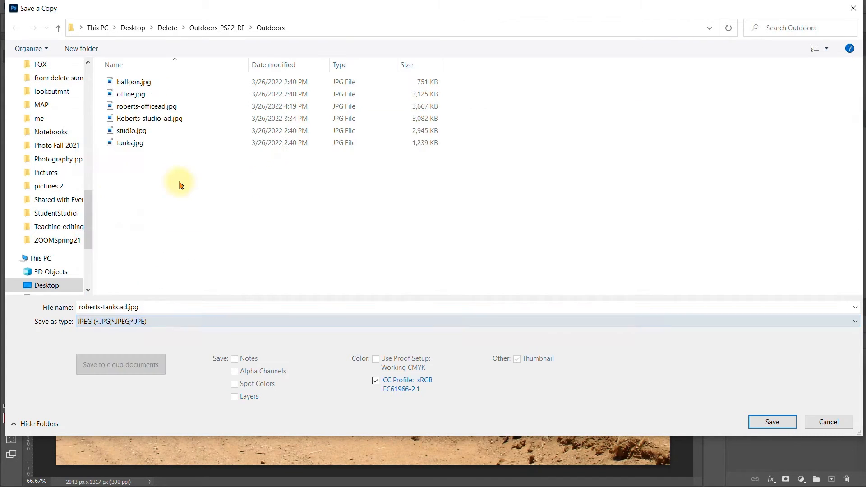
pyautogui.click(782, 426)
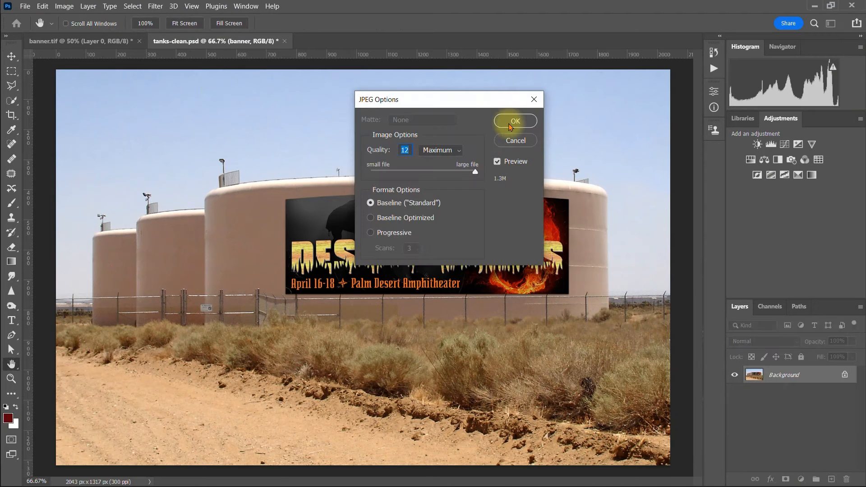
pyautogui.click(513, 120)
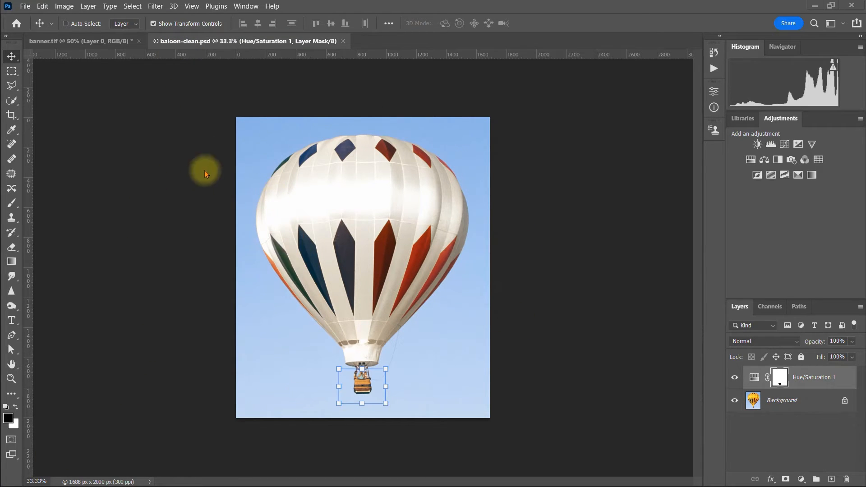
# Place banner.tif as an embedded file in the baloon-clean.psd image
pyautogui.click(24, 6)
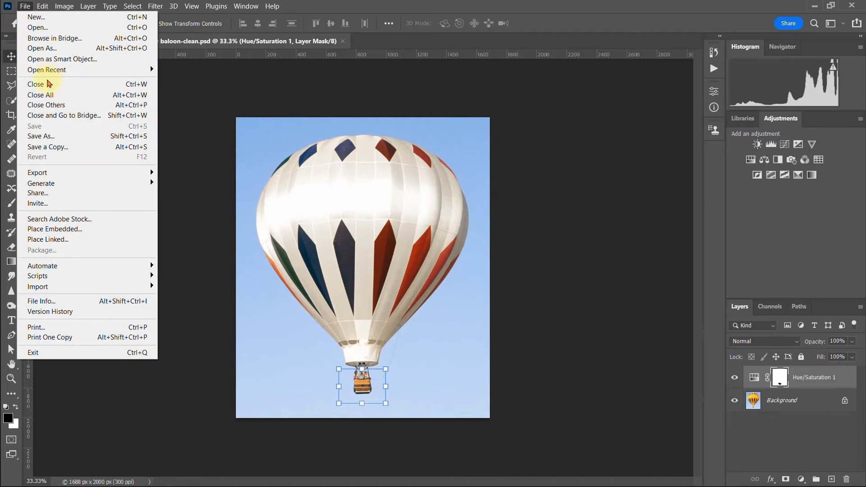
pyautogui.click(48, 229)
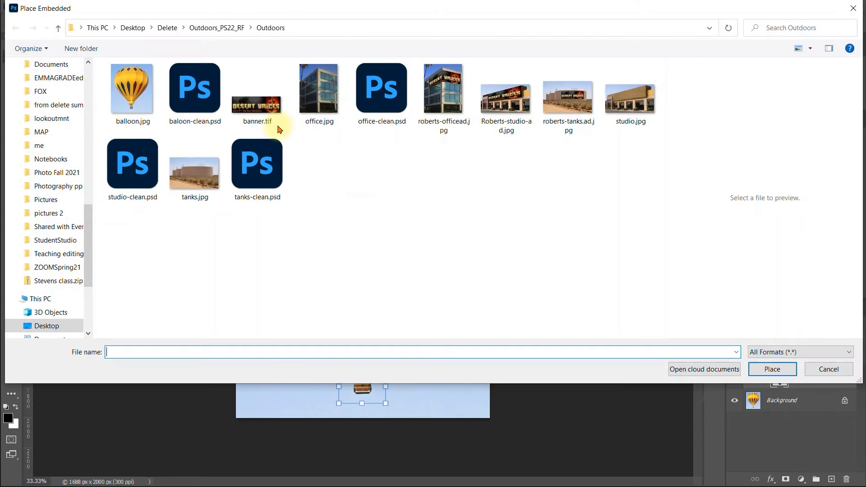
pyautogui.click(273, 120)
pyautogui.click(759, 369)
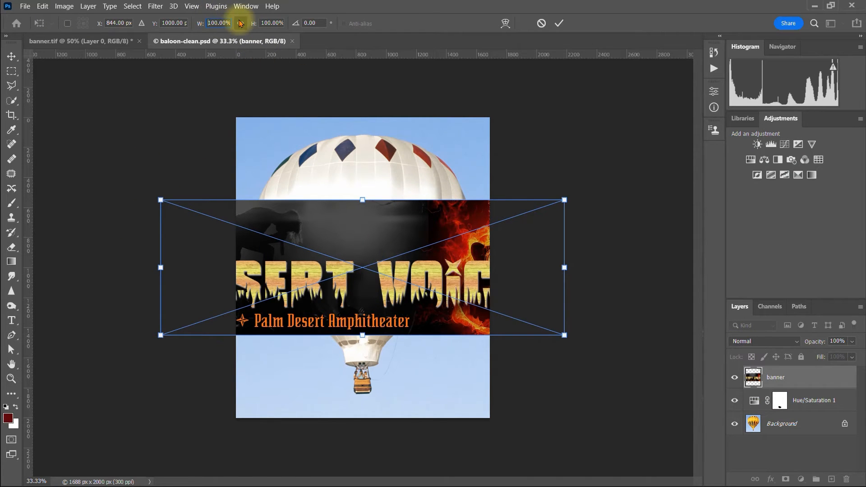
# Scale the placed banner to 40%, commit it, and move it up onto the balloon between the two rows of diamonds
pyautogui.click(224, 23)
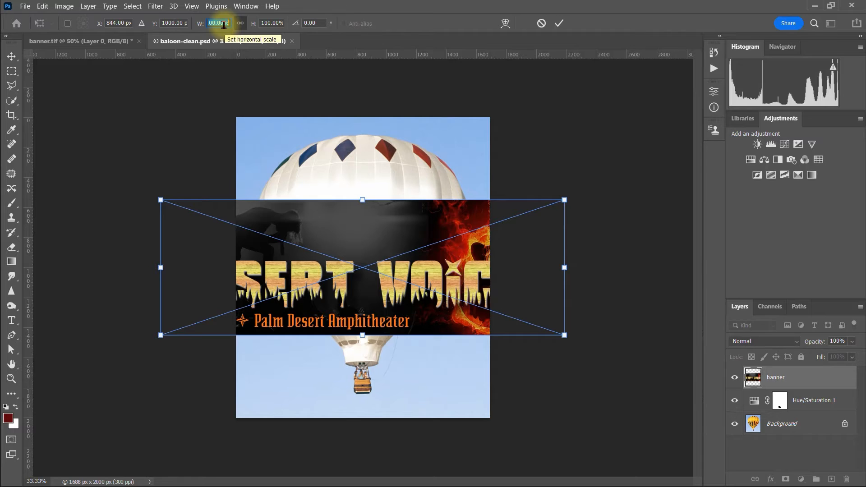
pyautogui.write('40')
pyautogui.press('Return')
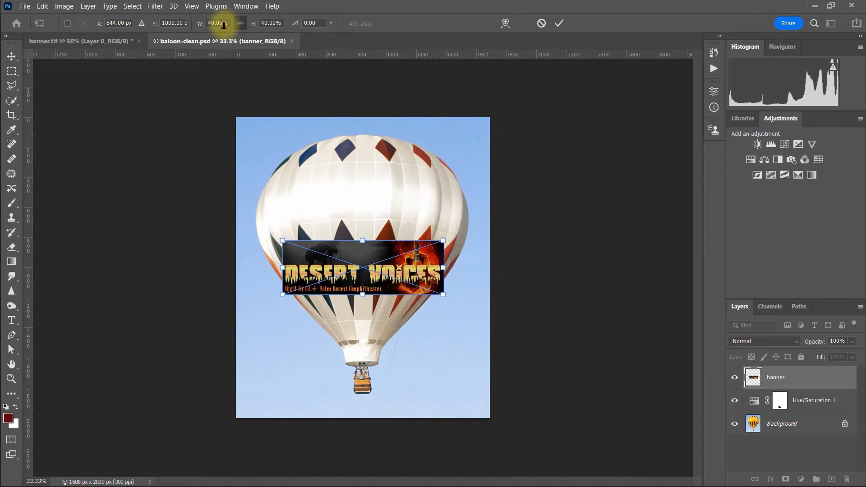
pyautogui.click(11, 56)
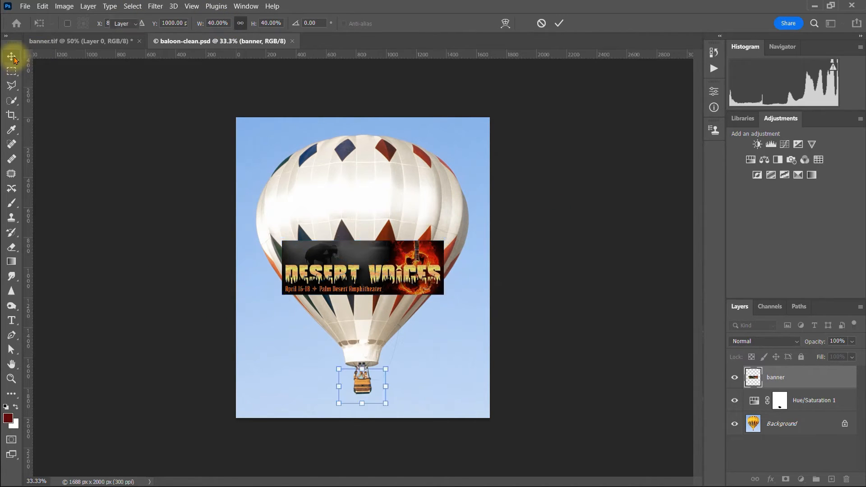
pyautogui.moveTo(368, 263); pyautogui.dragTo(369, 199)
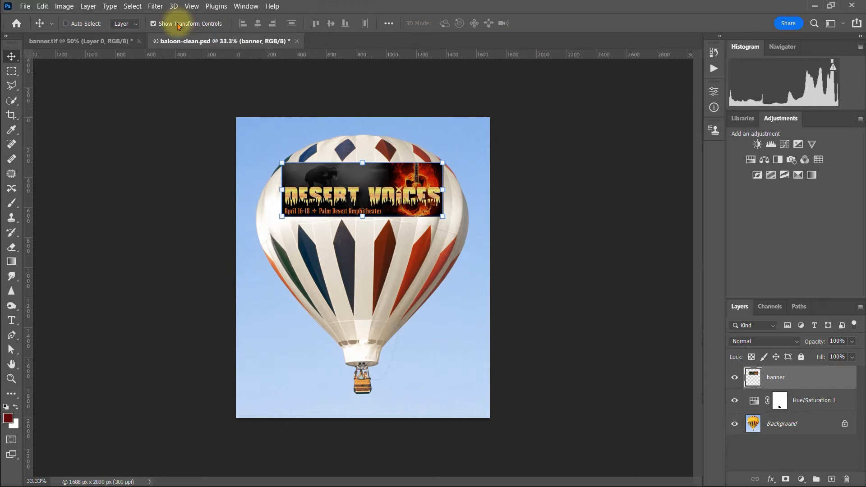
# Warp the banner with the Arc style at a 12% bend and shift it down slightly, just above the lower diamonds
pyautogui.click(43, 6)
pyautogui.moveTo(95, 250)
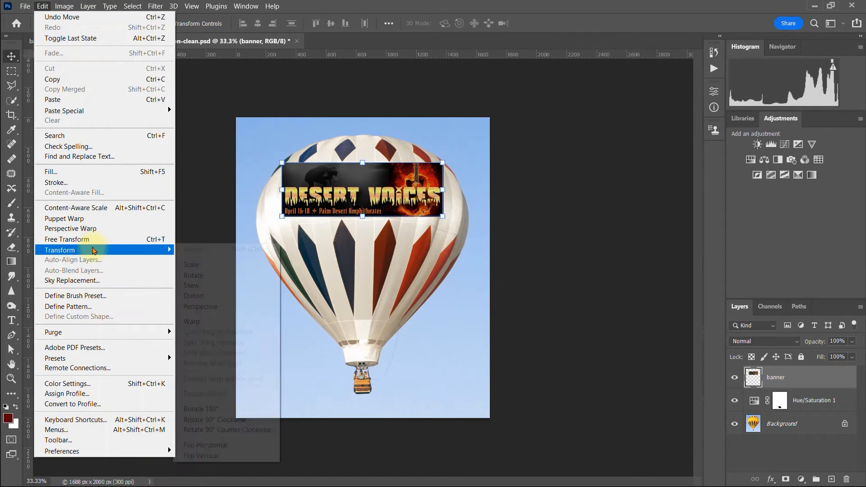
pyautogui.click(213, 327)
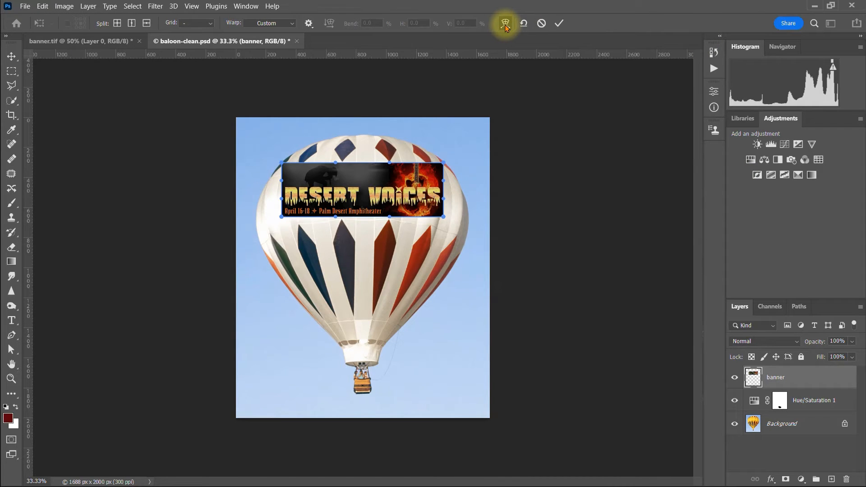
pyautogui.click(280, 23)
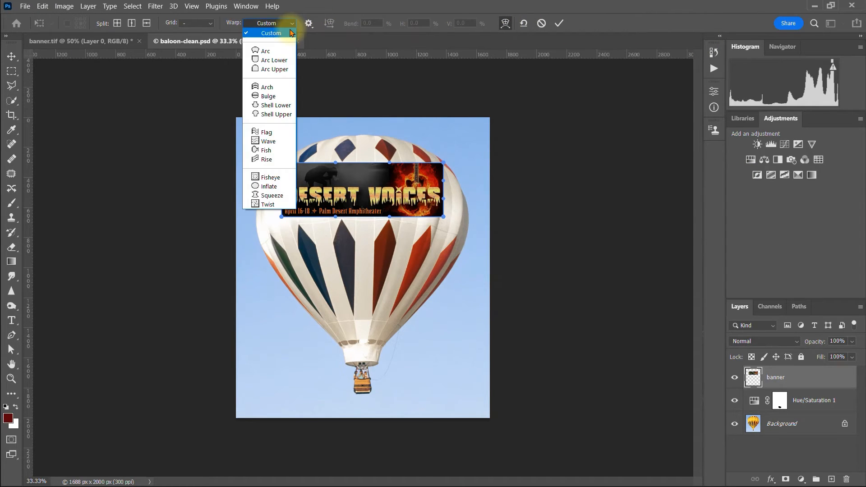
pyautogui.click(266, 51)
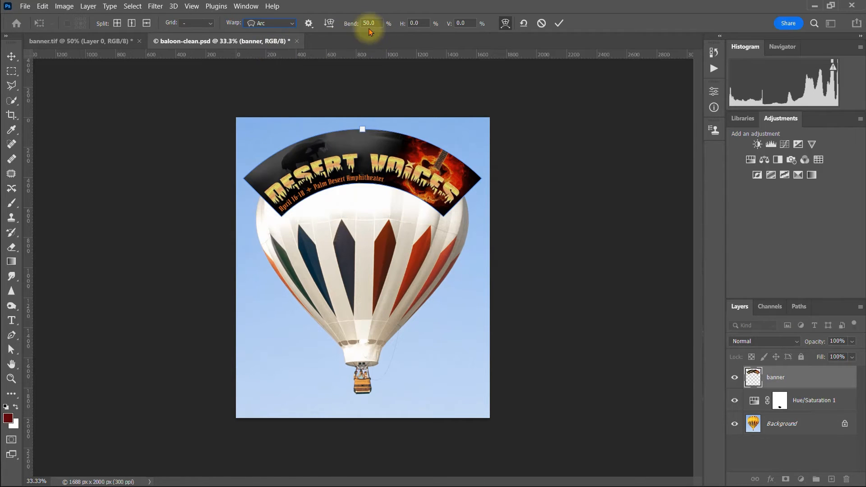
pyautogui.click(350, 23)
pyautogui.write('12')
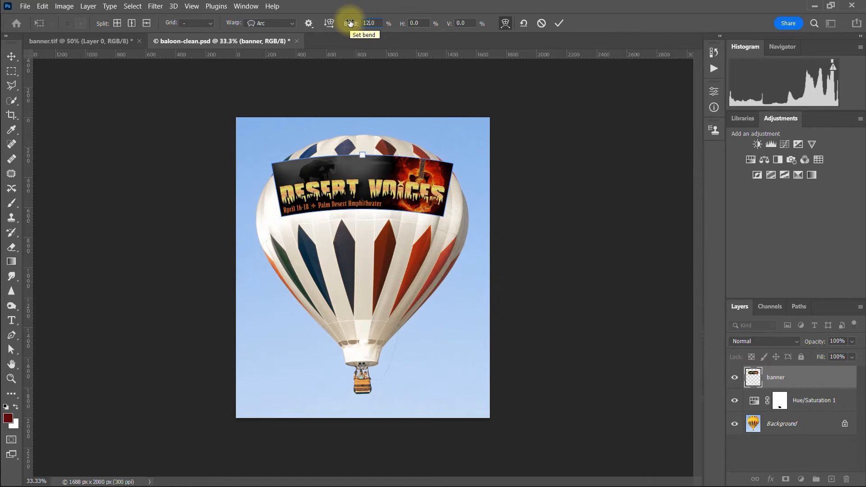
pyautogui.click(359, 191)
pyautogui.moveTo(361, 181)
pyautogui.mouseDown()
pyautogui.moveTo(361, 207)
pyautogui.moveTo(361, 197)
pyautogui.mouseUp()
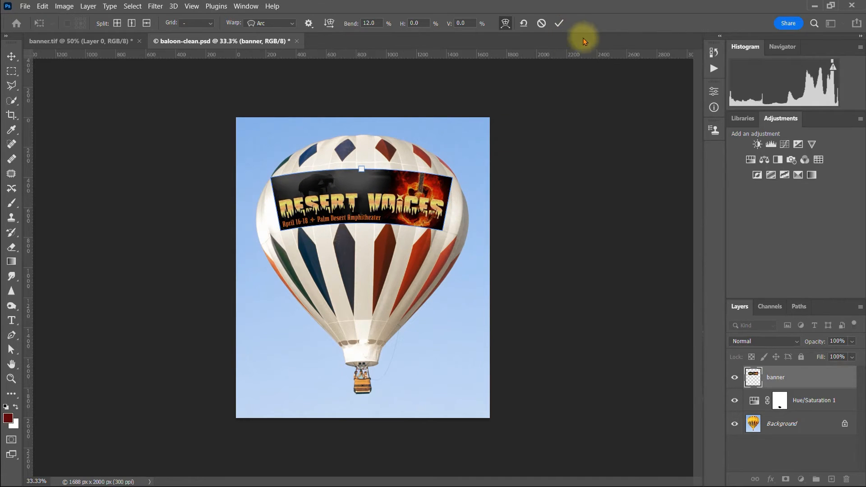
# Switch the warp to Custom and raise both upper curve handles so the banner's top edge bows more strongly
pyautogui.click(292, 24)
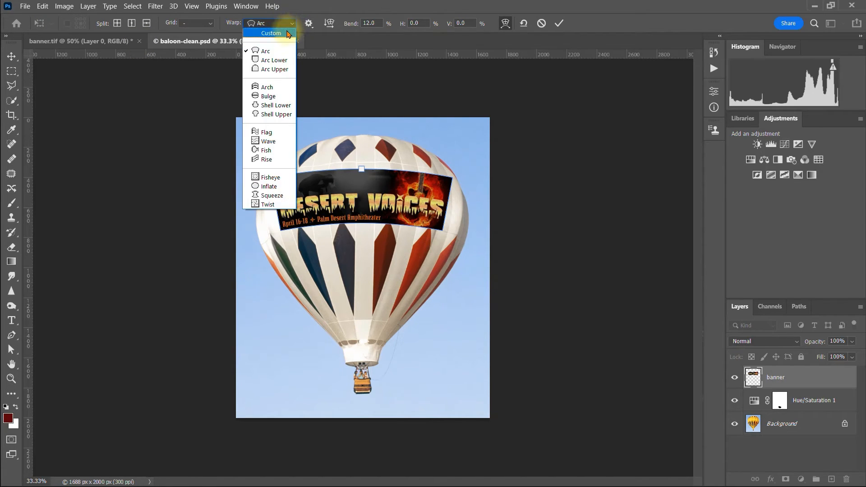
pyautogui.click(289, 33)
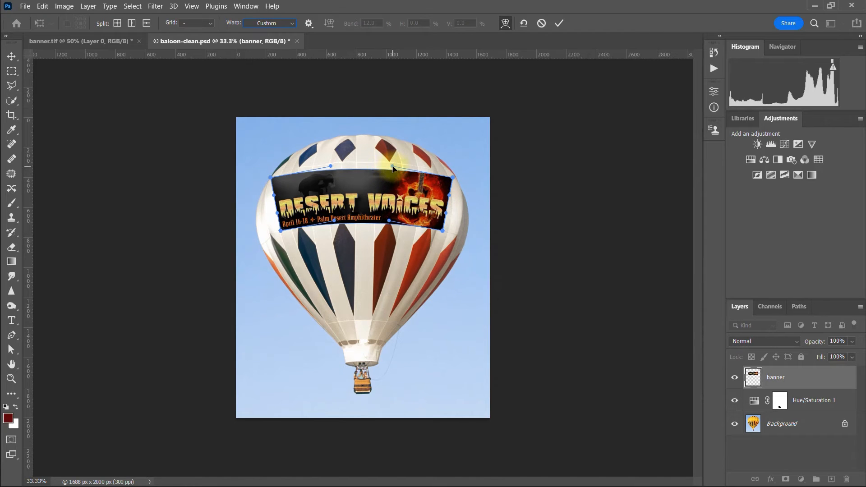
pyautogui.moveTo(392, 169)
pyautogui.mouseDown()
pyautogui.moveTo(385, 147)
pyautogui.moveTo(389, 154)
pyautogui.mouseUp()
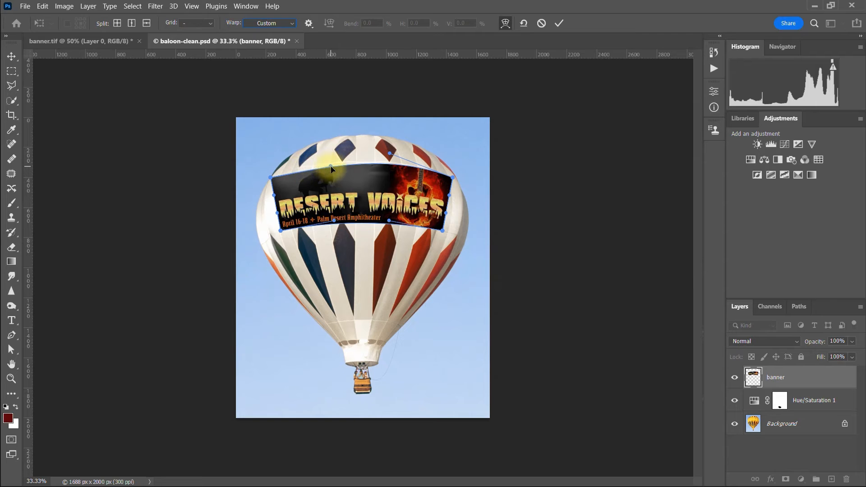
pyautogui.moveTo(331, 167); pyautogui.dragTo(328, 158)
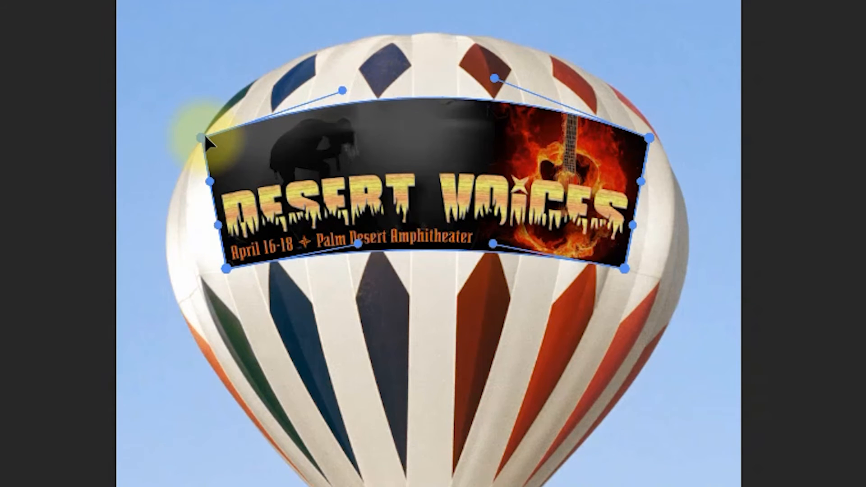
# Pull the banner's upper corners inward and lower right corner outward, then bow its right edge outward along the balloon
pyautogui.moveTo(204, 135); pyautogui.dragTo(206, 137)
pyautogui.moveTo(650, 137); pyautogui.dragTo(637, 139)
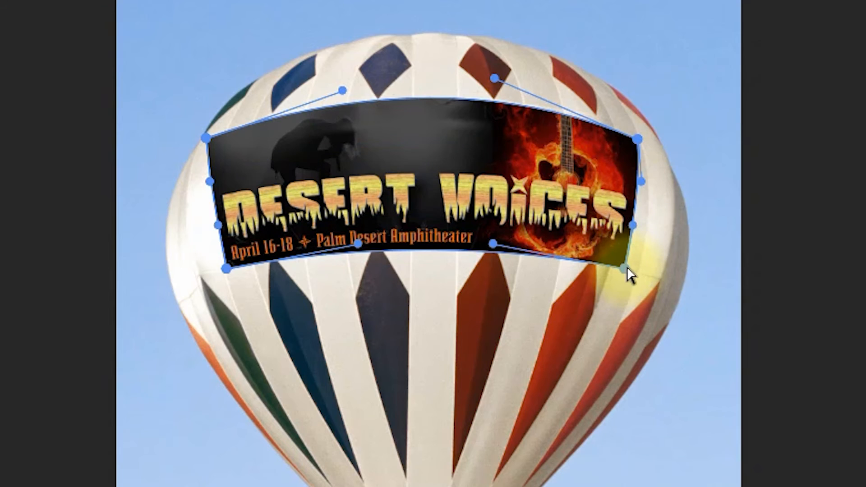
pyautogui.moveTo(622, 265); pyautogui.dragTo(631, 266)
pyautogui.moveTo(631, 226); pyautogui.dragTo(642, 227)
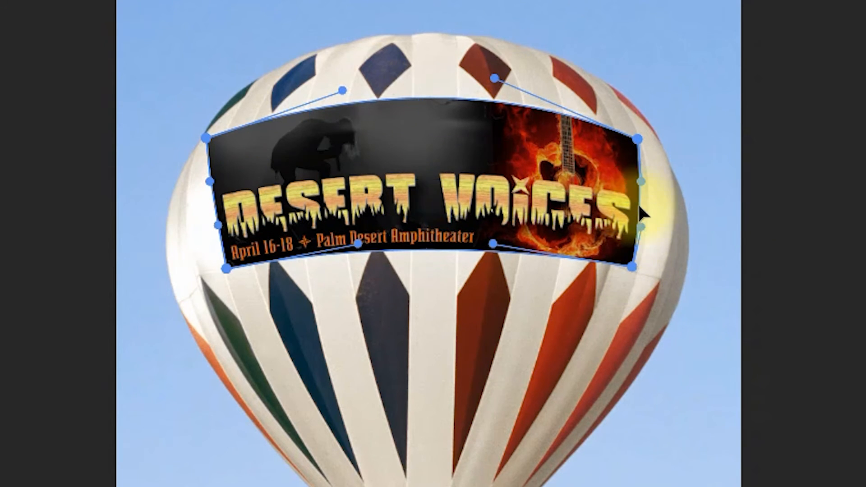
pyautogui.moveTo(647, 181); pyautogui.dragTo(653, 180)
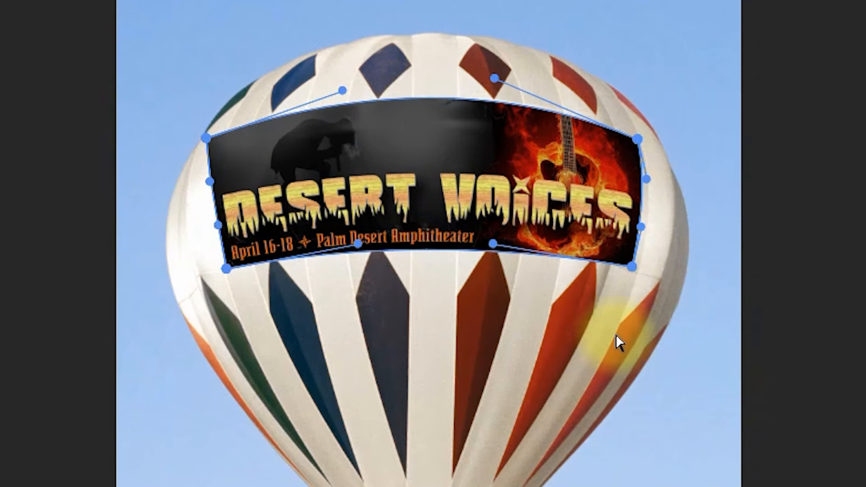
# Pull the banner's upper left corner further inward, bow its left edge outward to match the other side, and commit the warp
pyautogui.moveTo(206, 138); pyautogui.dragTo(227, 141)
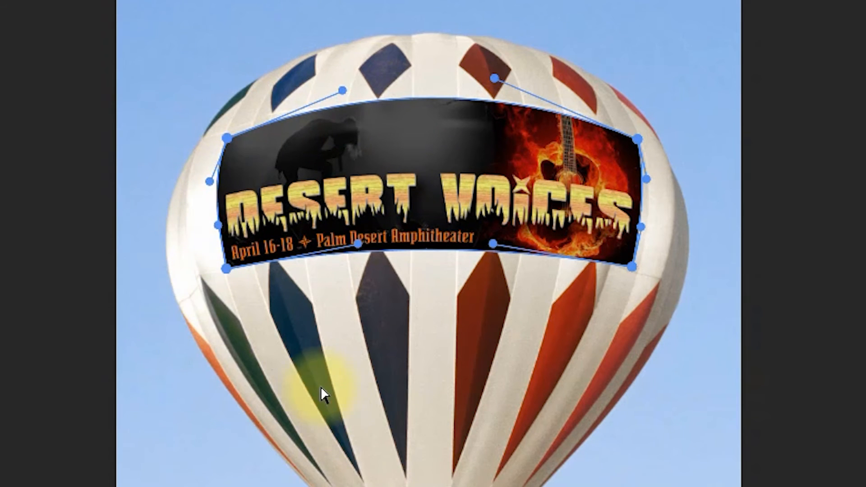
pyautogui.moveTo(218, 226)
pyautogui.mouseDown()
pyautogui.moveTo(211, 215)
pyautogui.moveTo(212, 223)
pyautogui.mouseUp()
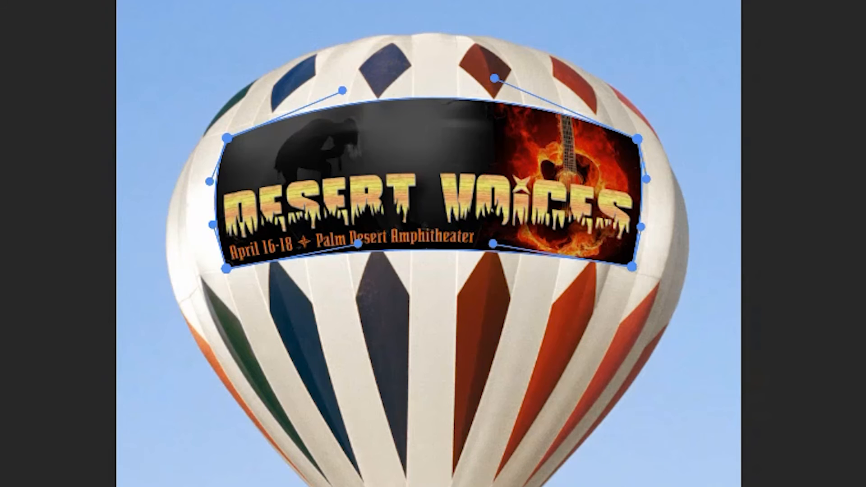
pyautogui.press('Return')
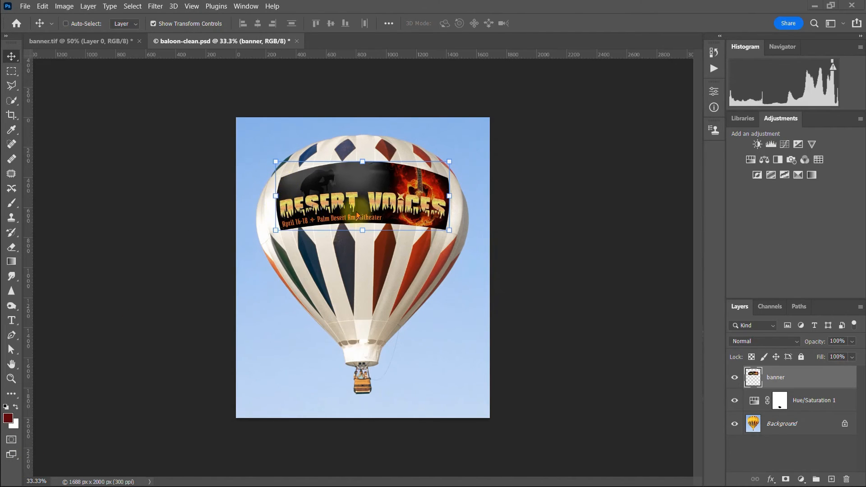
# Add a drop shadow to the banner layer with its distance set to 3 px
pyautogui.click(116, 457)
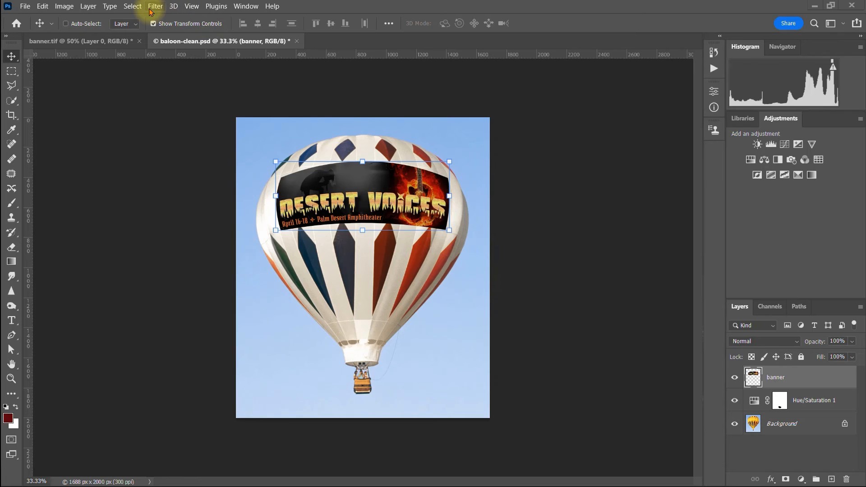
pyautogui.click(88, 6)
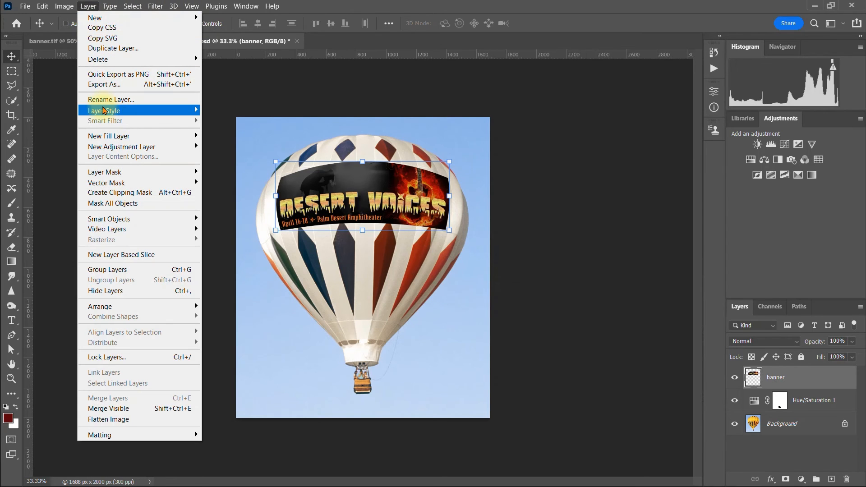
pyautogui.moveTo(118, 111)
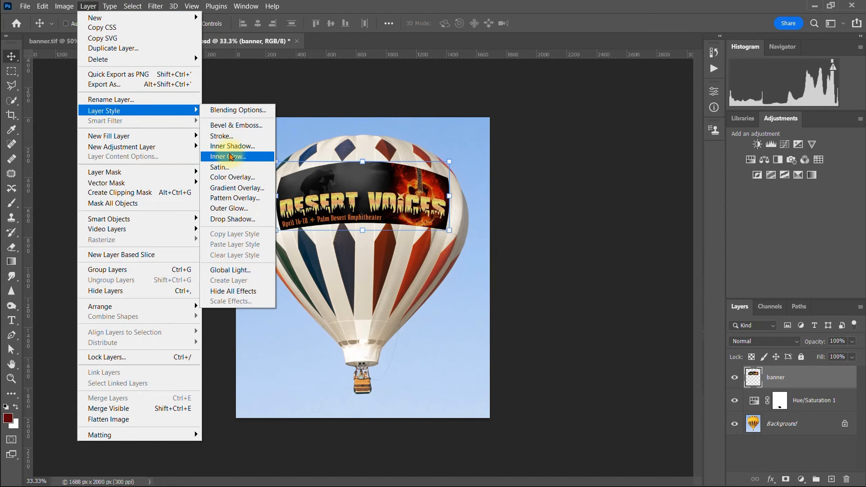
pyautogui.click(230, 220)
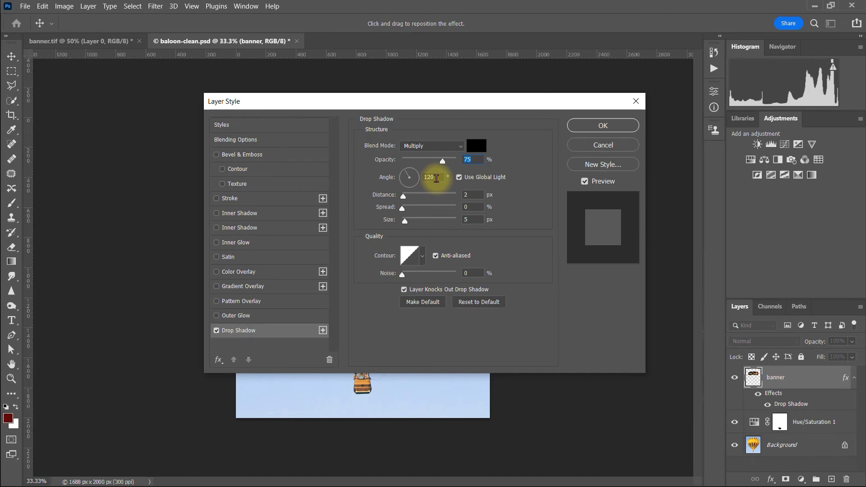
pyautogui.click(464, 194)
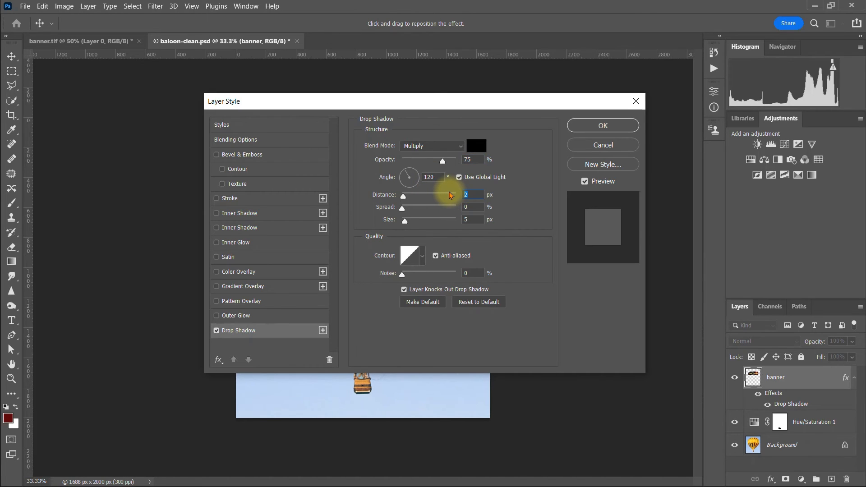
pyautogui.write('3')
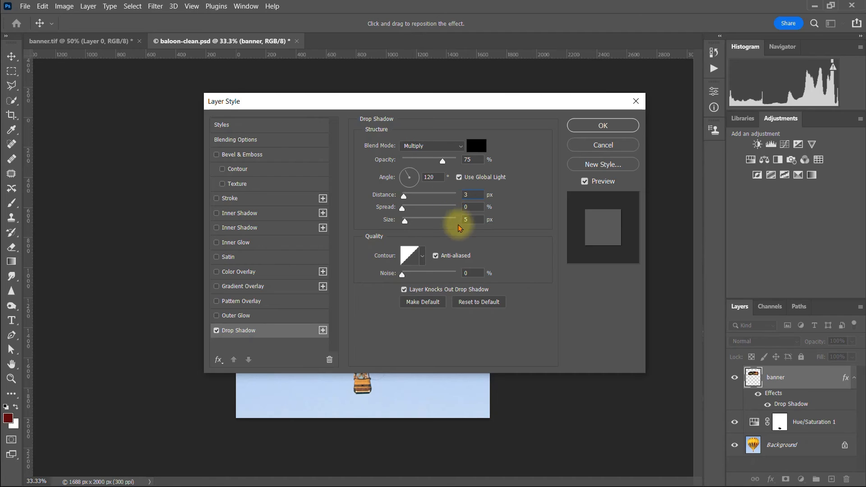
pyautogui.click(608, 126)
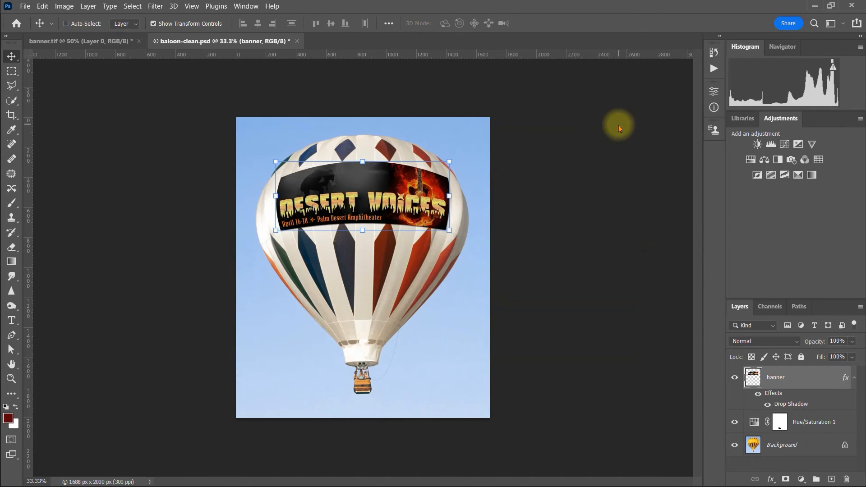
# Save a JPEG copy of the balloon composite as robertsballon-ad.jpg in the Outdoors folder at maximum quality 12
pyautogui.click(25, 6)
pyautogui.click(58, 146)
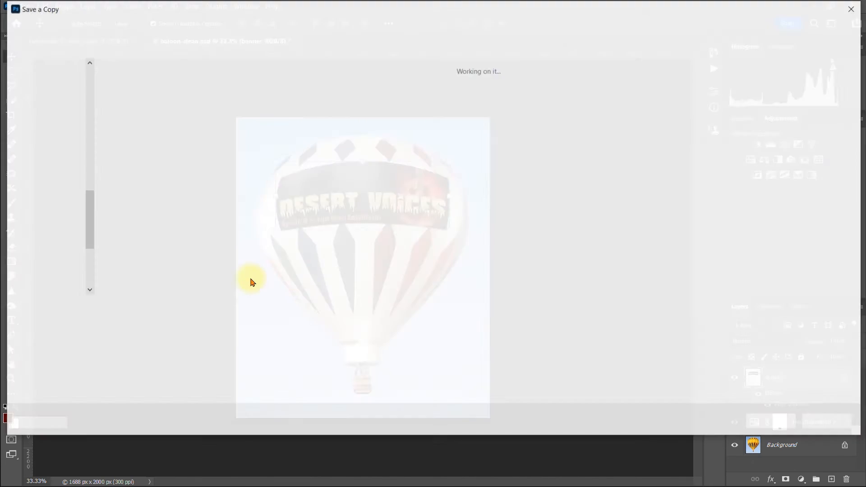
pyautogui.write('roberts')
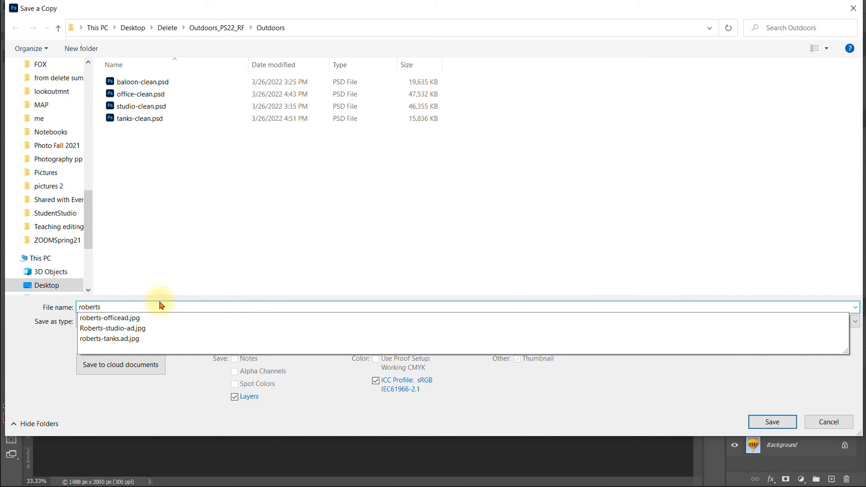
pyautogui.hotkey('ctrl', 'a')
pyautogui.press('BackSpace')
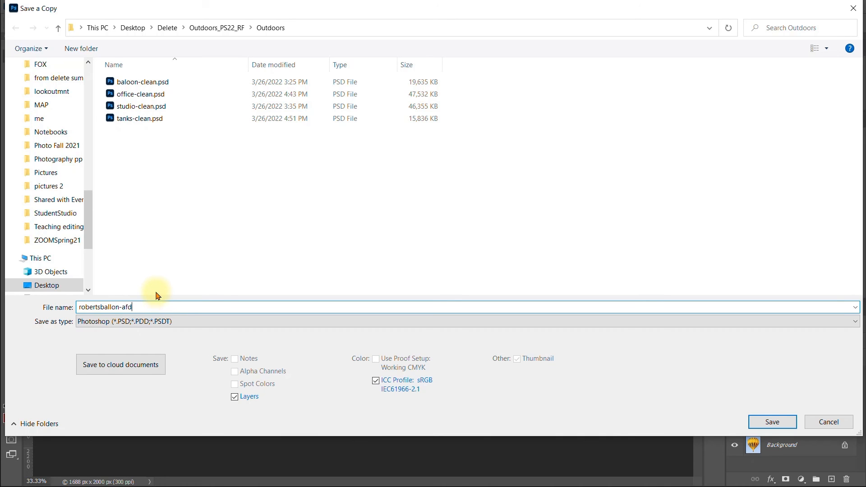
pyautogui.write('robertsballon-ad')
pyautogui.click(160, 321)
pyautogui.click(180, 199)
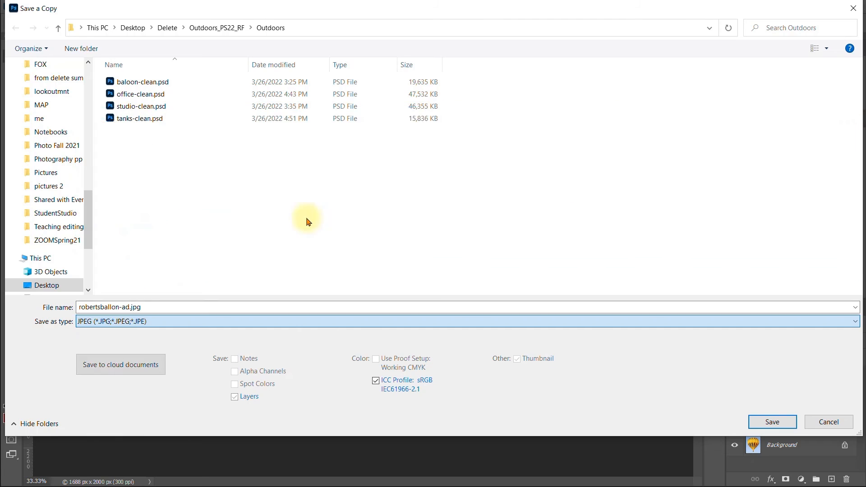
pyautogui.click(771, 424)
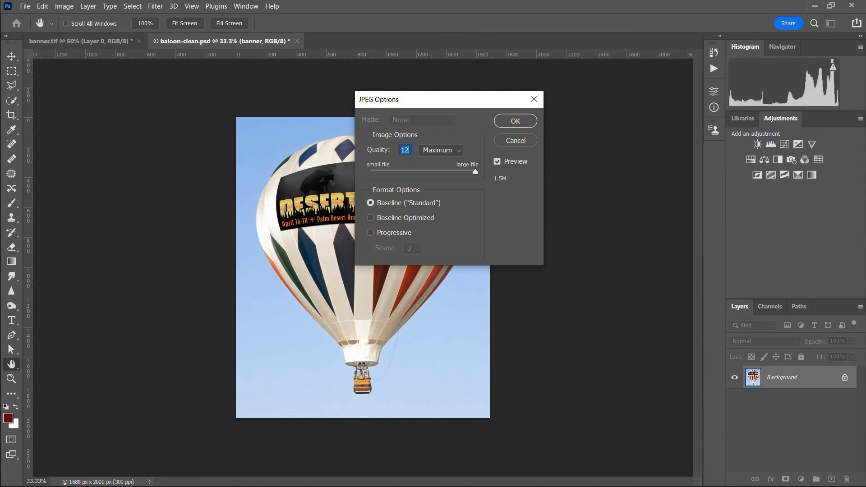
pyautogui.click(515, 121)
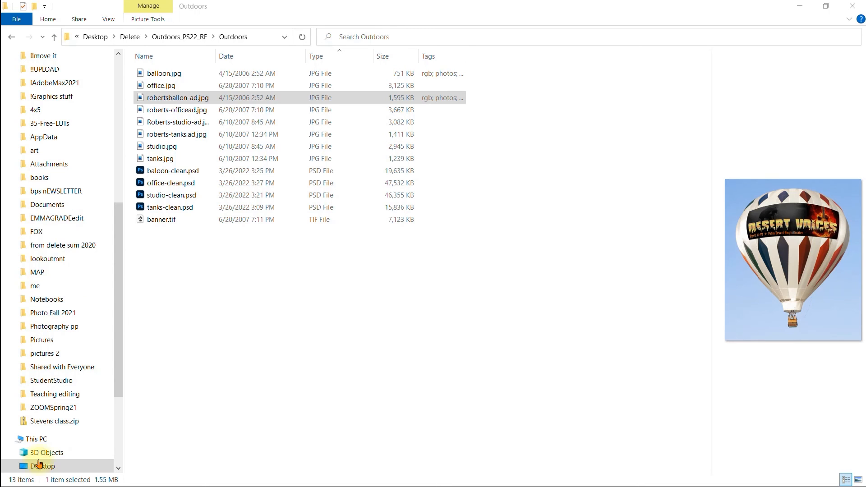
# In File Explorer, preview the finished balloon, office, studio and tanks ad JPEGs in the Outdoors folder one after another
pyautogui.click(175, 102)
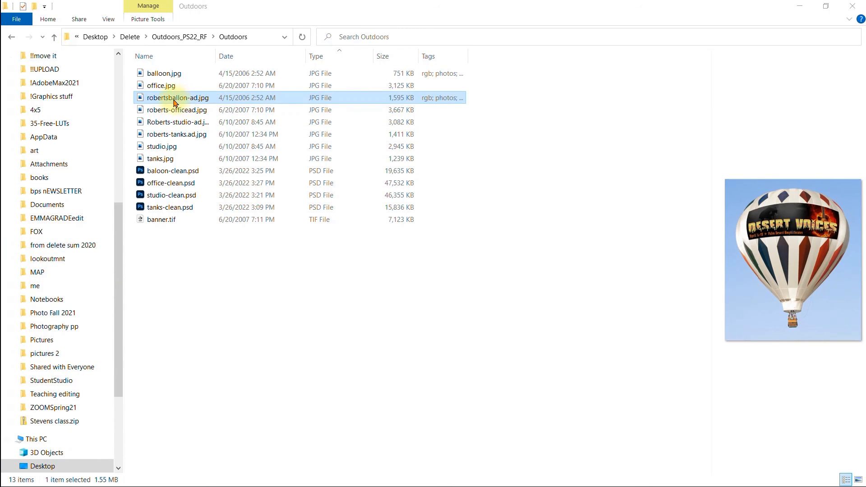
pyautogui.click(155, 112)
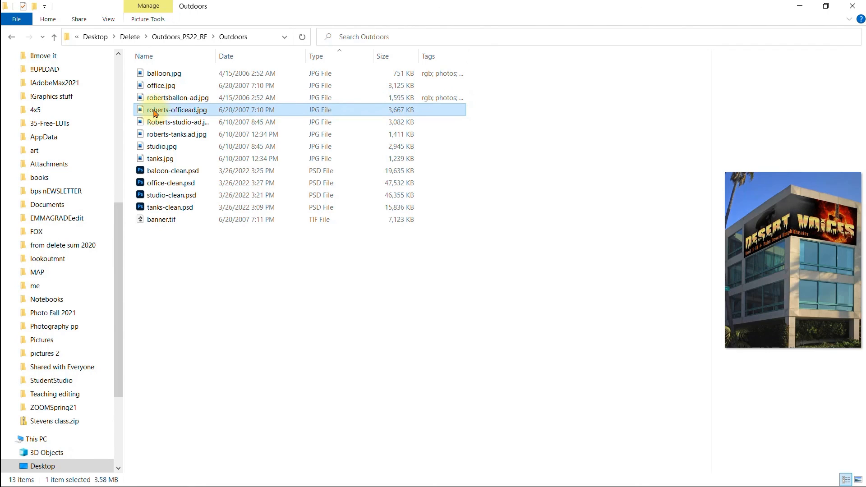
pyautogui.click(154, 122)
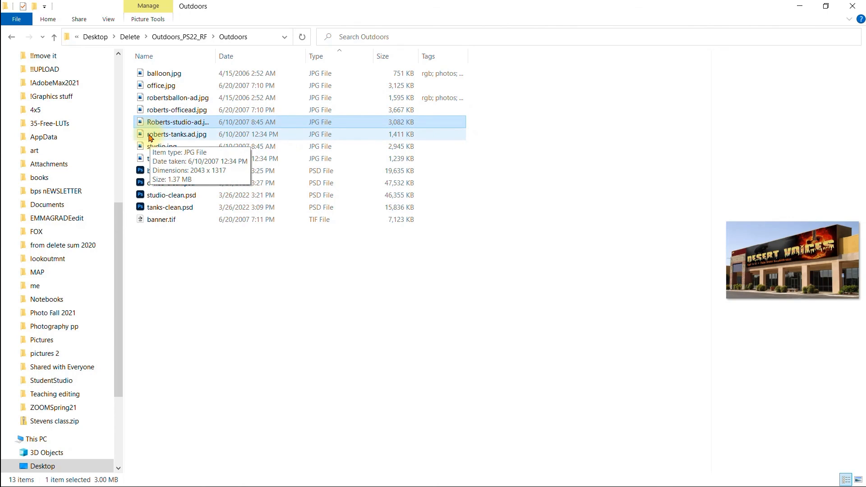
pyautogui.click(151, 135)
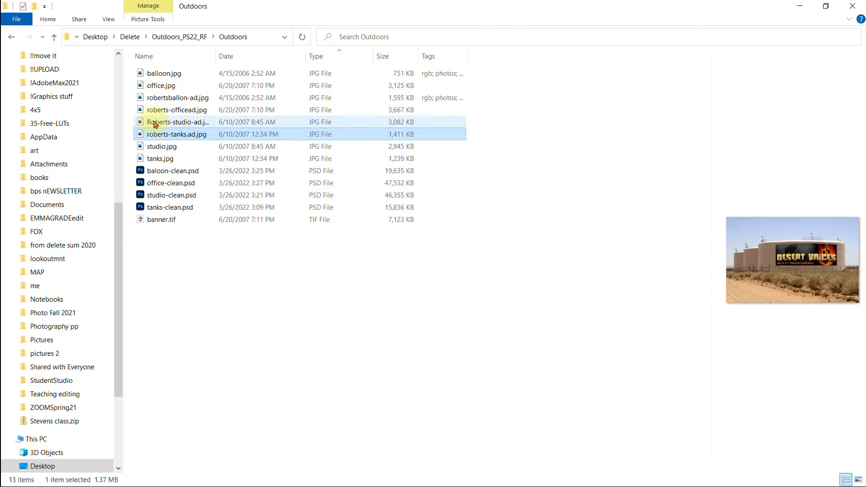